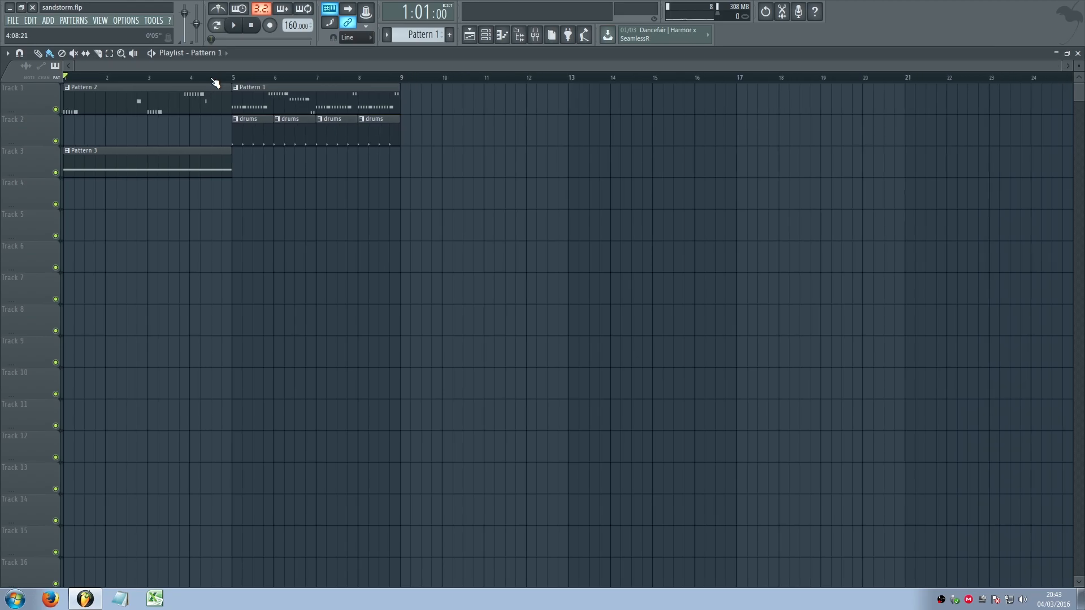
# Step: Play the whole arrangement from bar 1 in the playlist, and stop playback
pyautogui.click(234, 26)
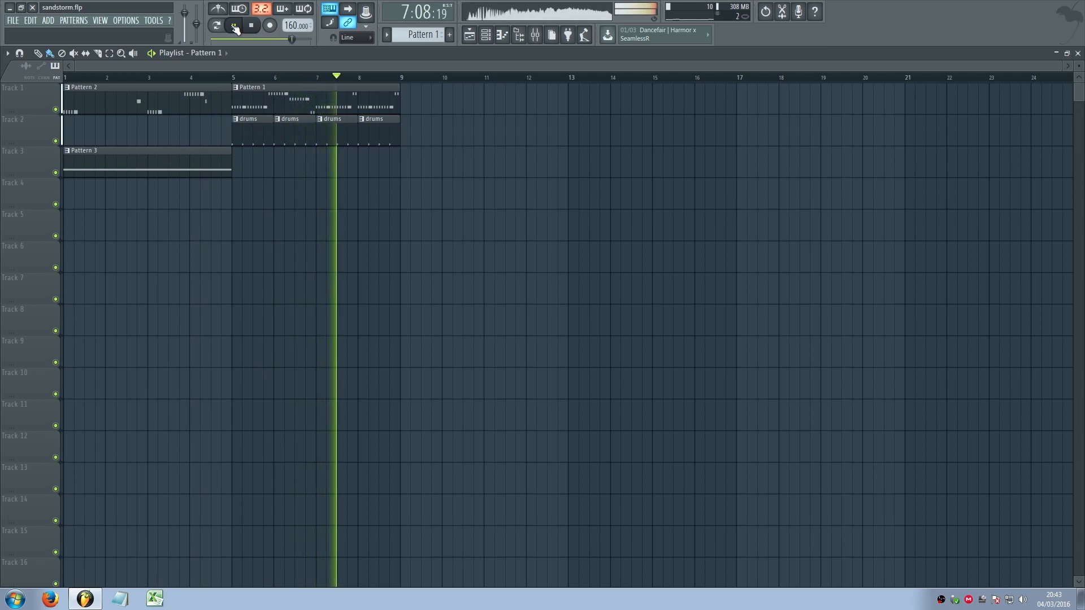
pyautogui.press('space')
pyautogui.click(509, 295)
pyautogui.rightClick(508, 295)
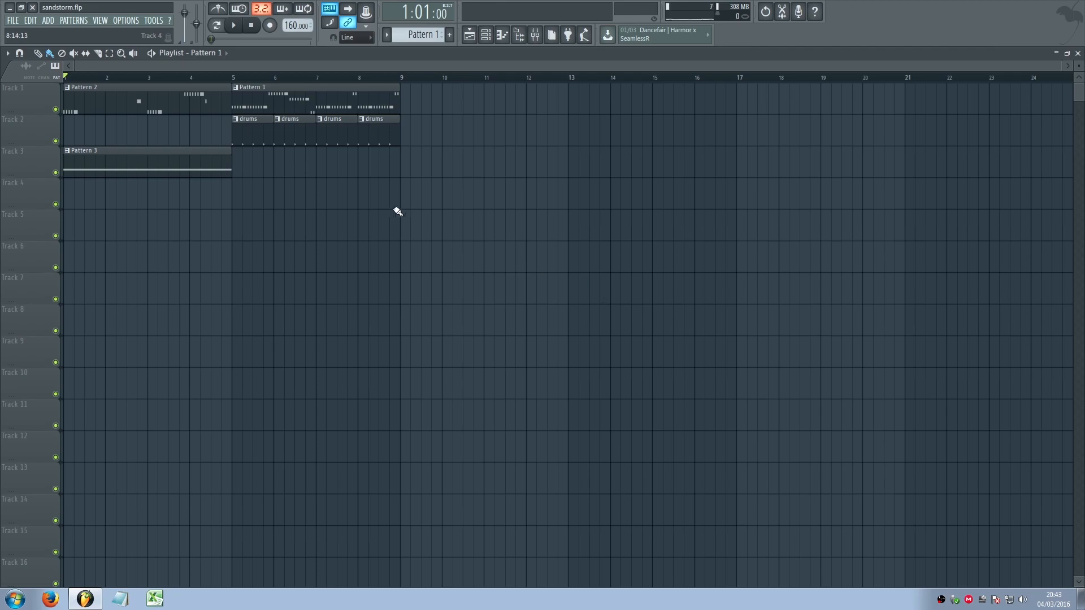
# Step: Solo Track 3 and play its Pattern 3 clip briefly
pyautogui.rightClick(55, 173)
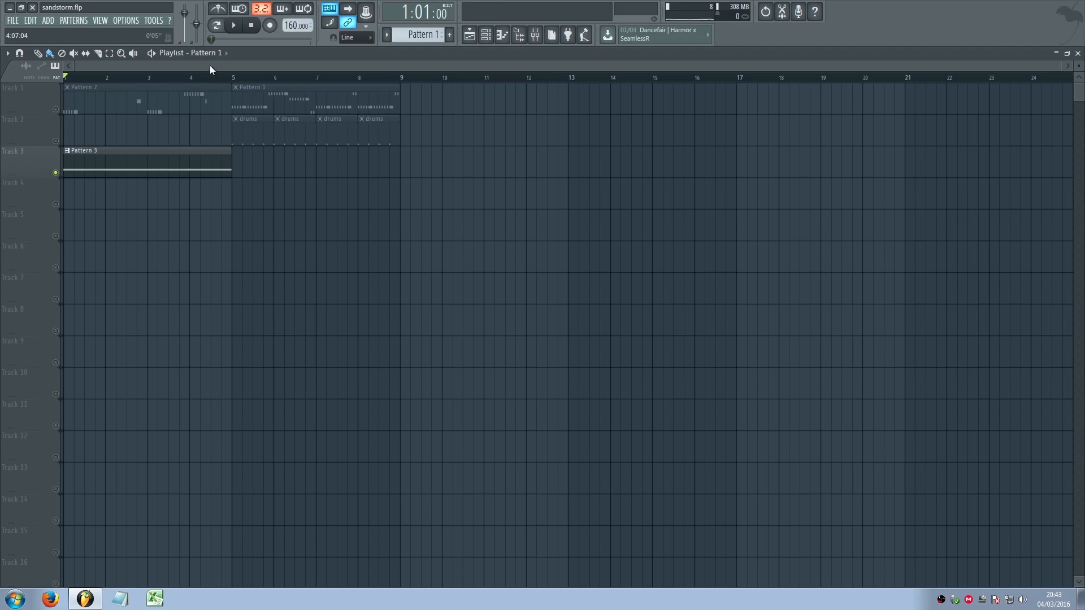
pyautogui.click(234, 26)
pyautogui.click(250, 26)
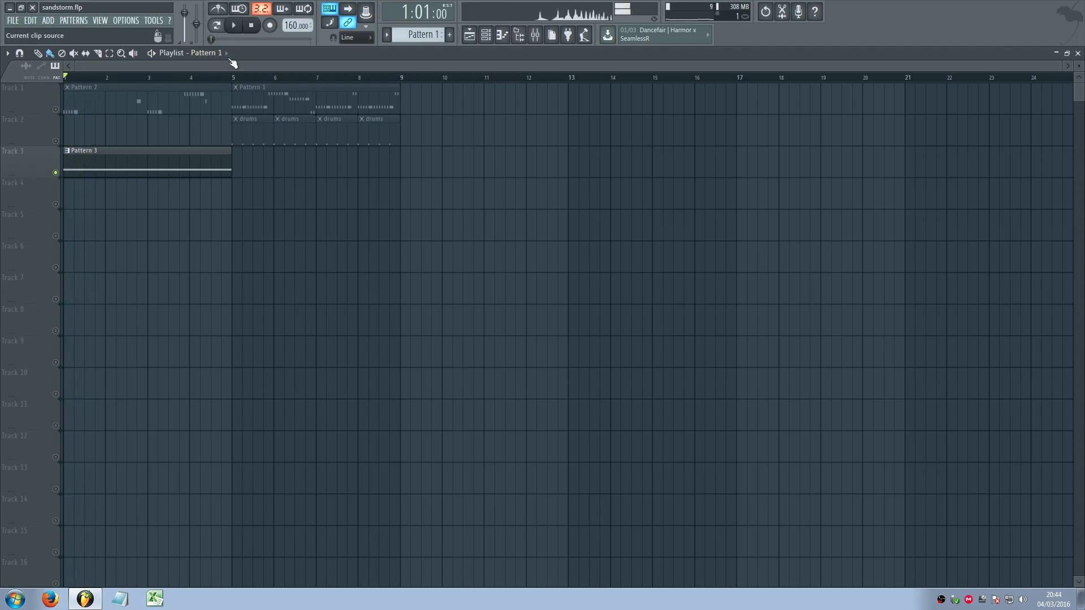
# Step: Solo Track 2 and play the drums clips from bar 5
pyautogui.rightClick(56, 141)
pyautogui.click(232, 76)
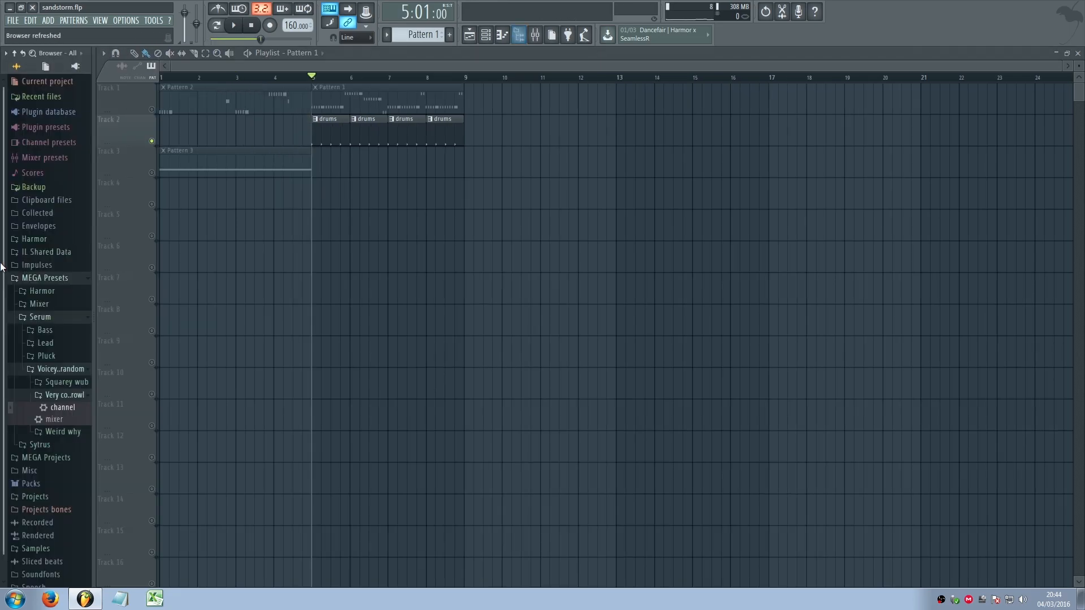
pyautogui.click(1, 253)
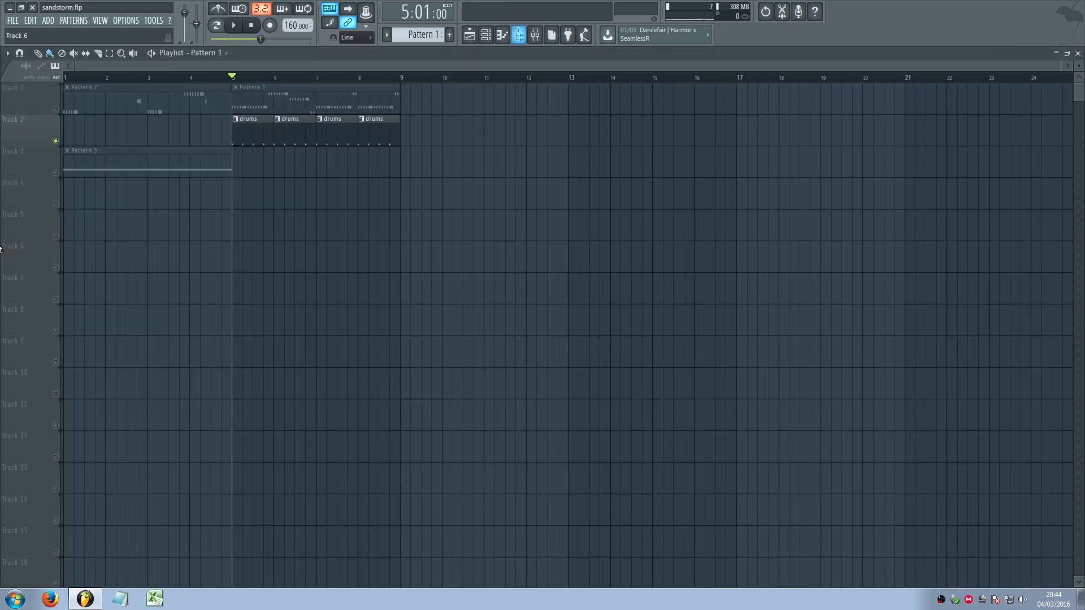
pyautogui.press('space')
pyautogui.press('space')
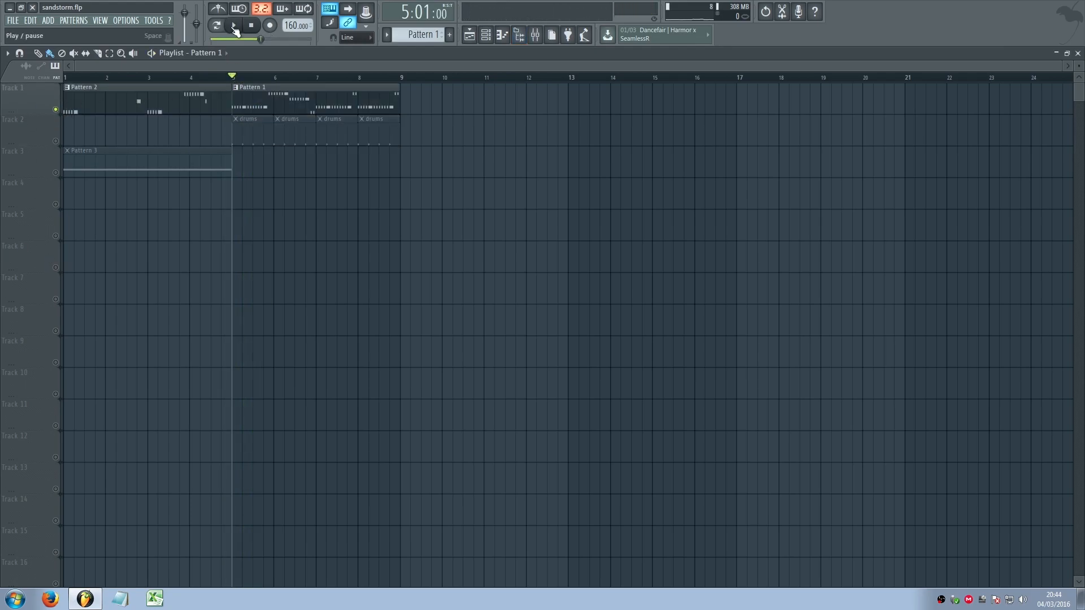
# Step: Play the soloed Track 1 lead from bar 5, closing the playlist and viewing the radude channel's Sytrus patch
pyautogui.press('space')
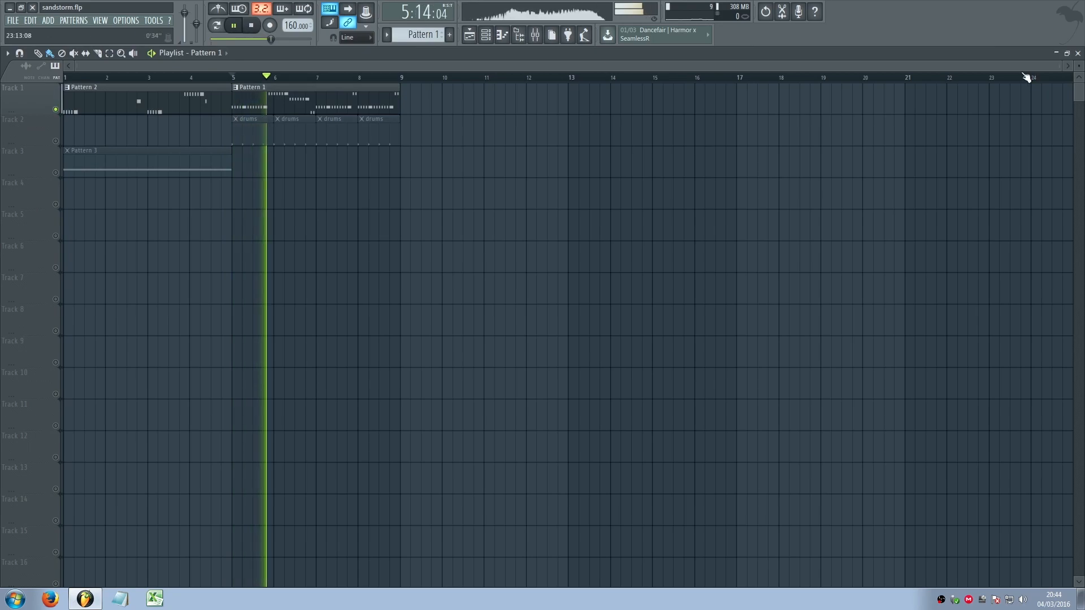
pyautogui.click(1077, 53)
pyautogui.click(398, 282)
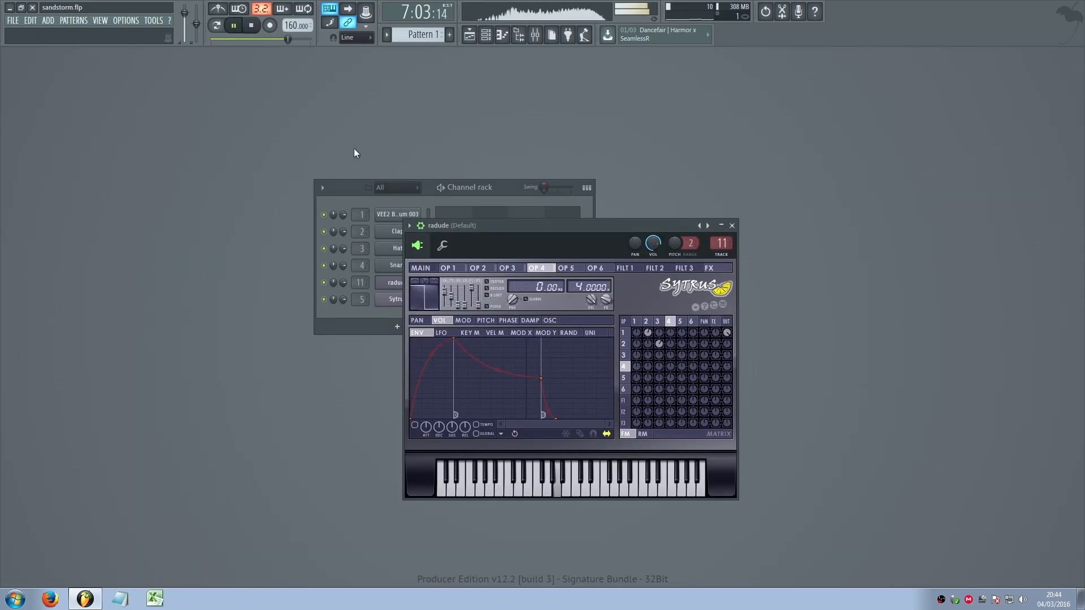
pyautogui.press('space')
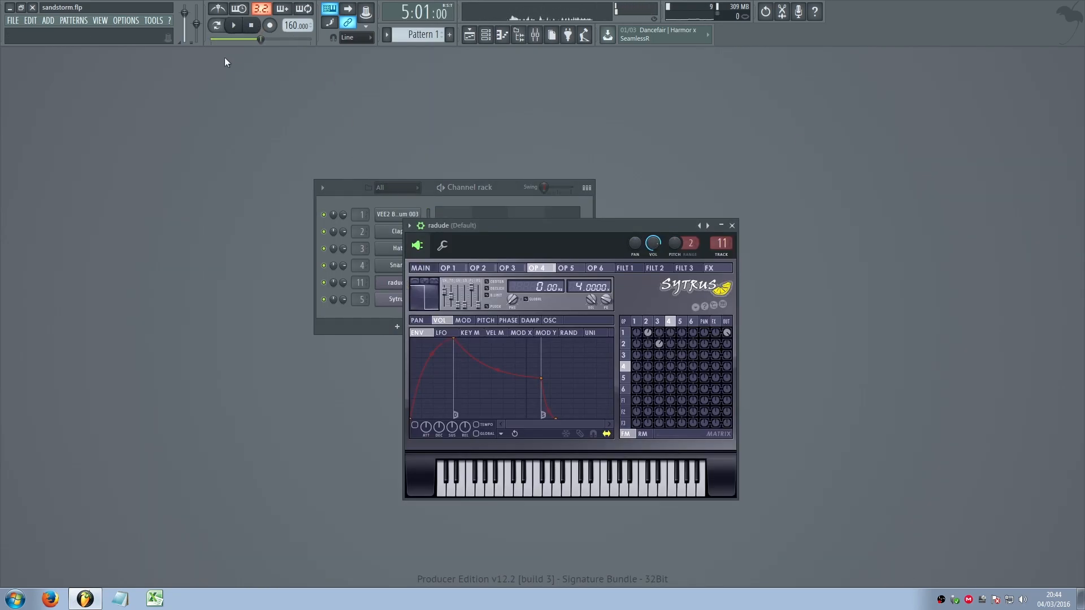
# Step: Start a new project in place of the finished example
pyautogui.click(18, 21)
pyautogui.click(20, 32)
pyautogui.click(562, 330)
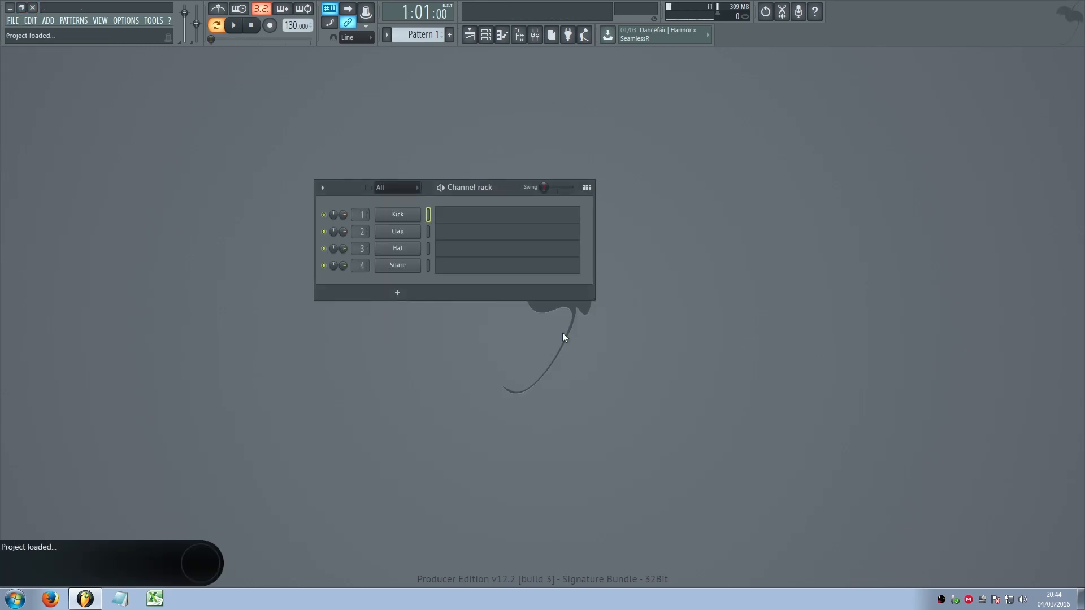
# Step: Add a Sytrus synth to the channel rack and load its Default preset
pyautogui.click(397, 291)
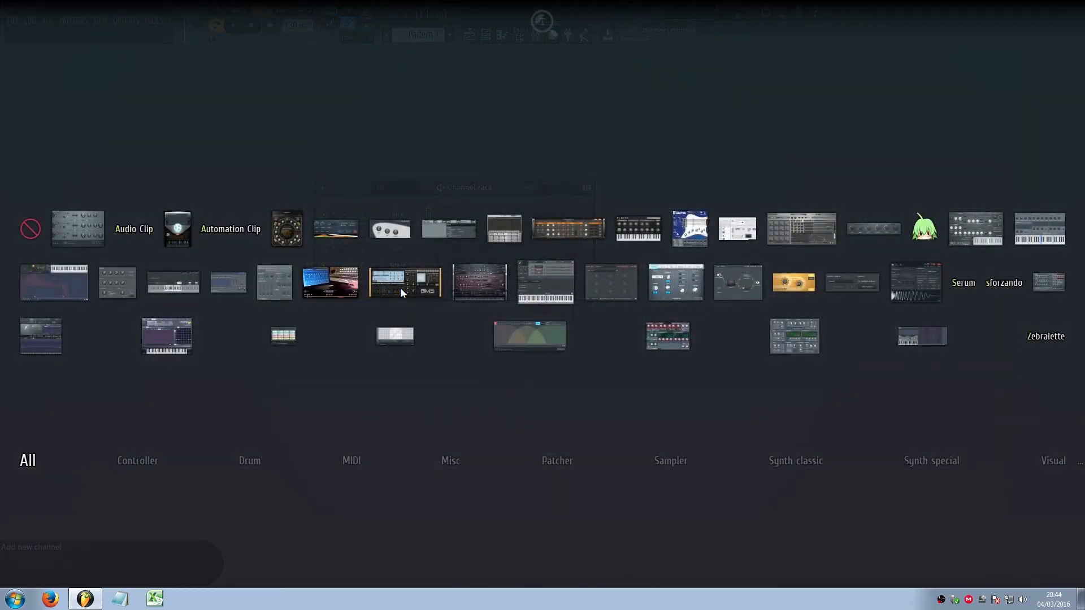
pyautogui.write('syt')
pyautogui.write('rus')
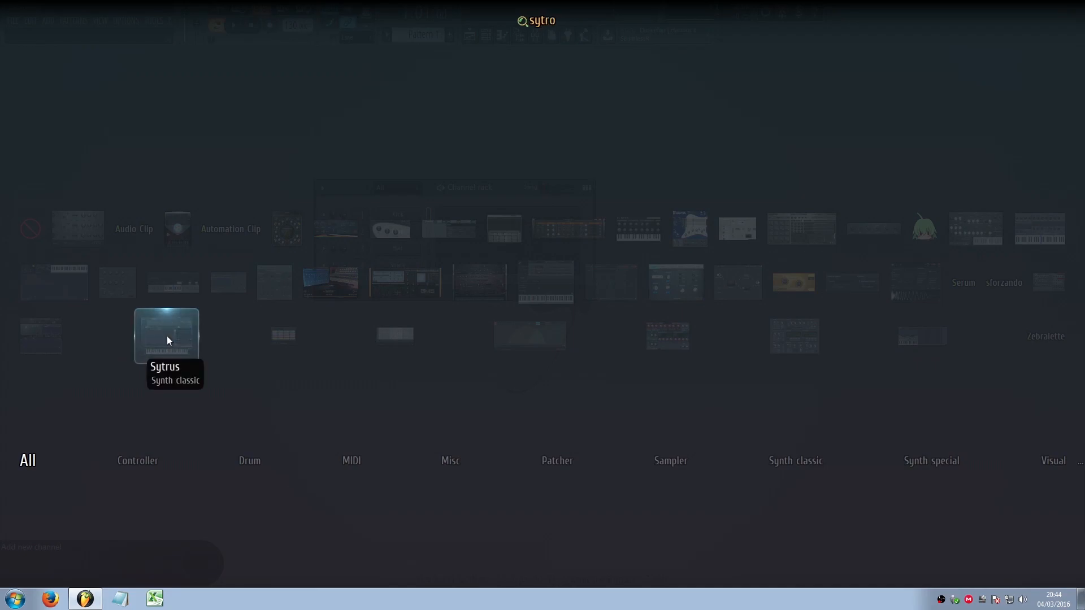
pyautogui.click(168, 335)
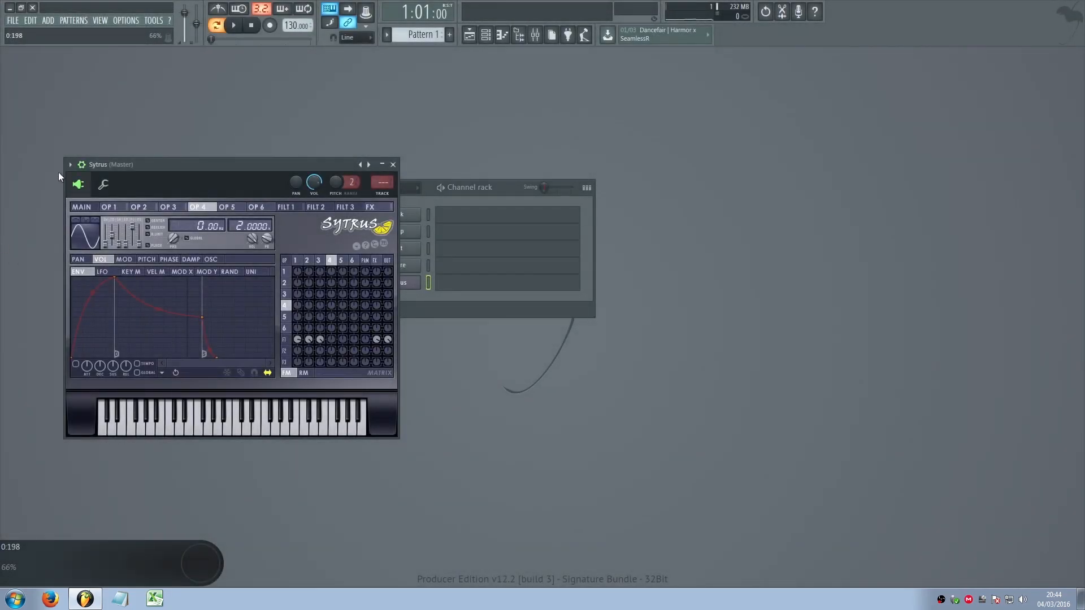
pyautogui.moveTo(147, 167); pyautogui.dragTo(551, 236)
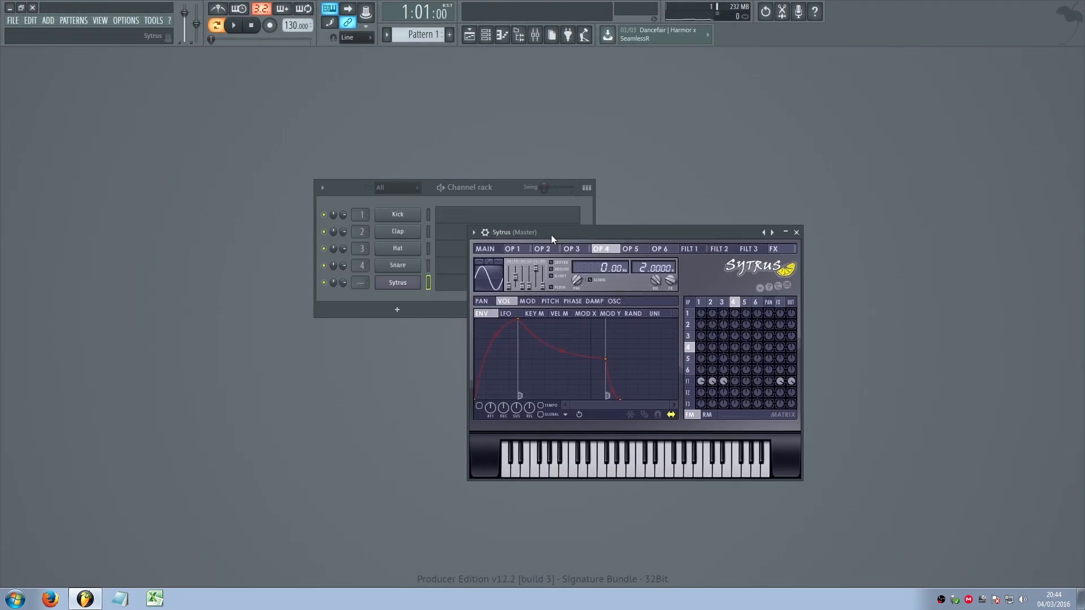
pyautogui.rightClick(772, 232)
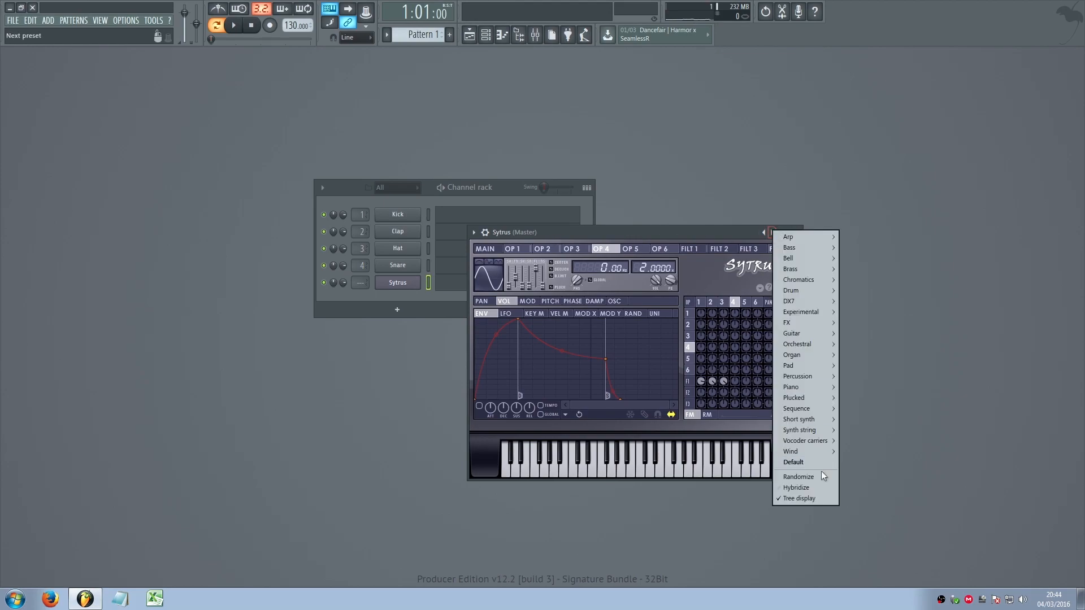
pyautogui.click(812, 465)
pyautogui.moveTo(574, 237); pyautogui.dragTo(777, 234)
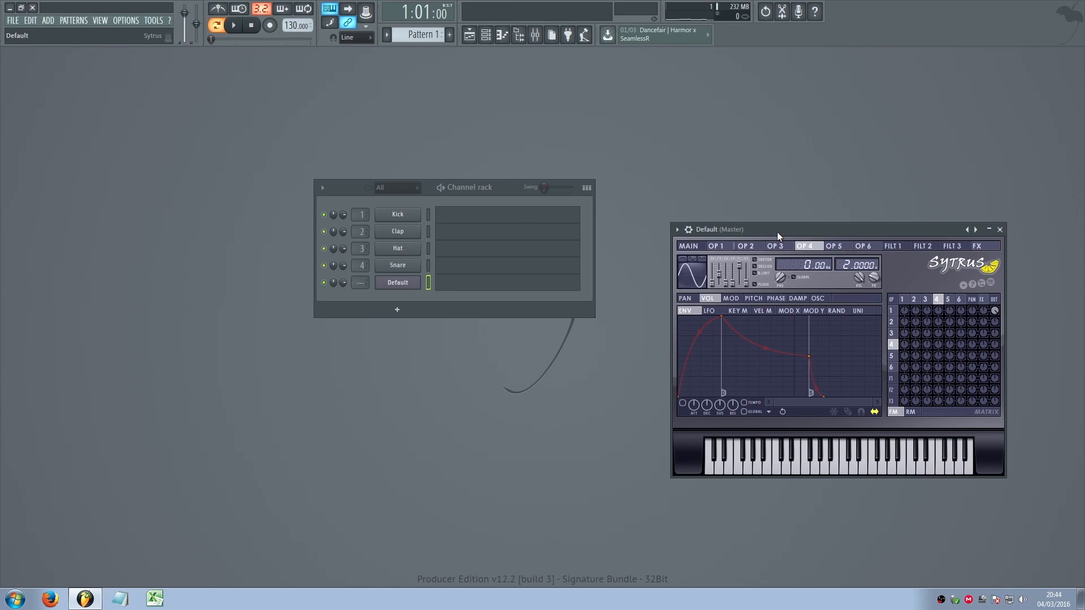
# Step: Change operator 1's waveform to a saw and enable its band-limit option, testing the sound with a note
pyautogui.click(719, 247)
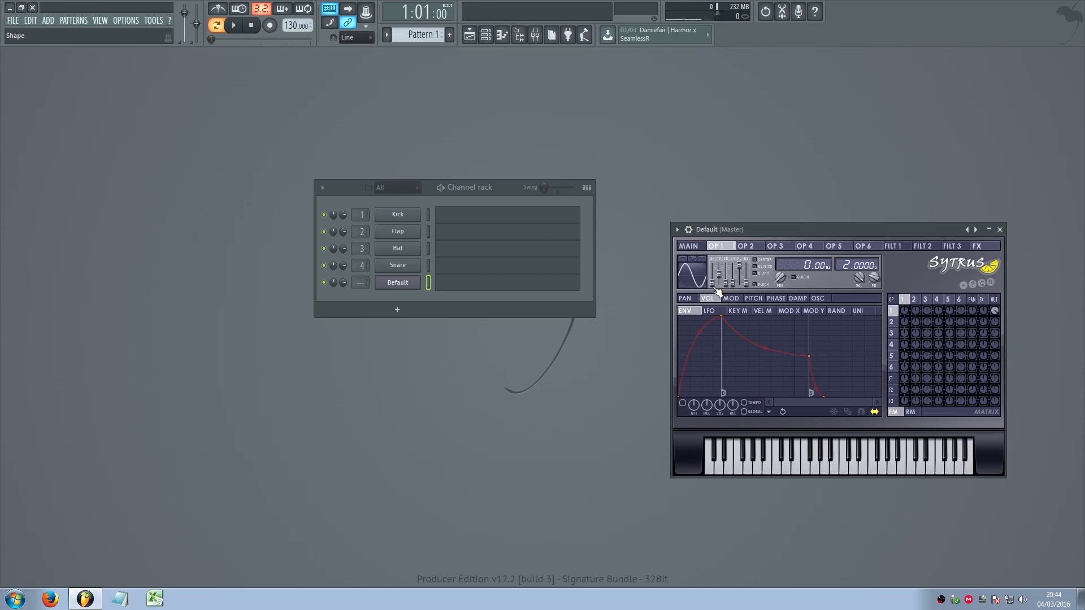
pyautogui.moveTo(713, 274); pyautogui.dragTo(715, 278)
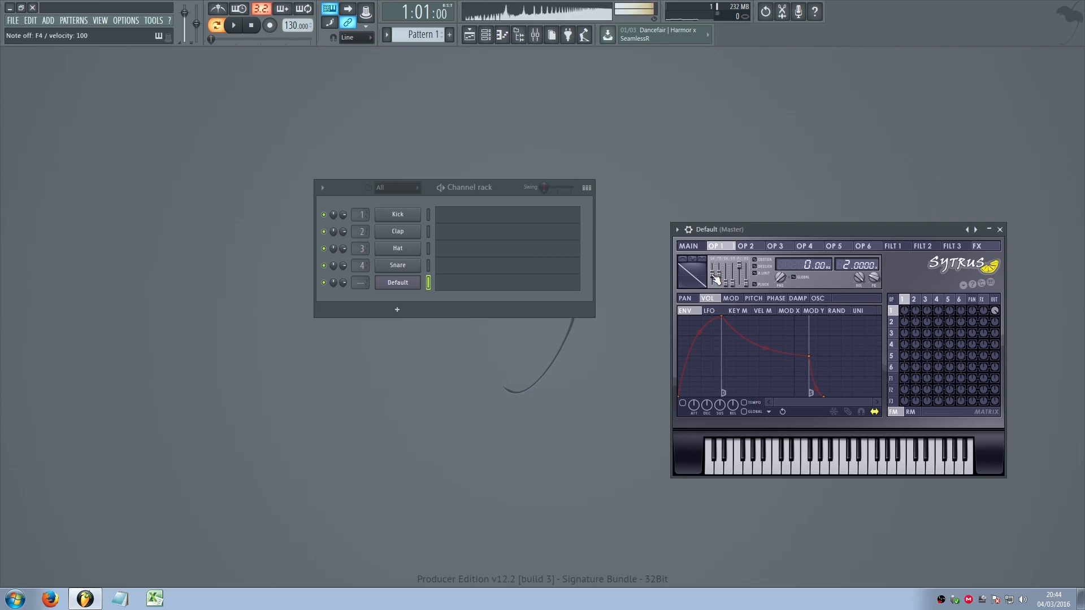
pyautogui.moveTo(762, 229); pyautogui.dragTo(537, 53)
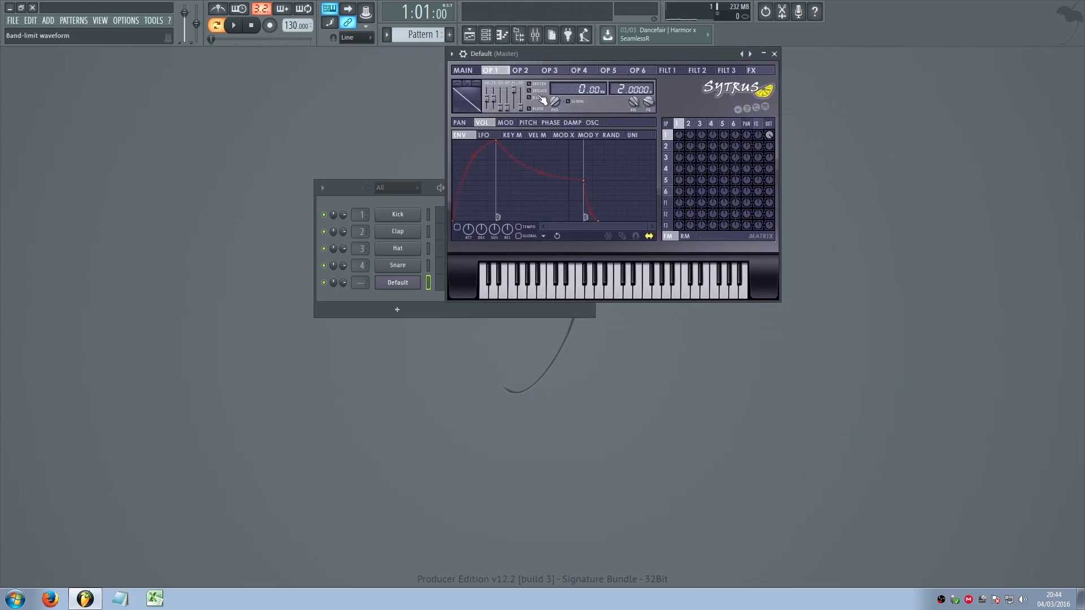
pyautogui.press('v')
pyautogui.moveTo(562, 59); pyautogui.dragTo(561, 59)
pyautogui.press('v')
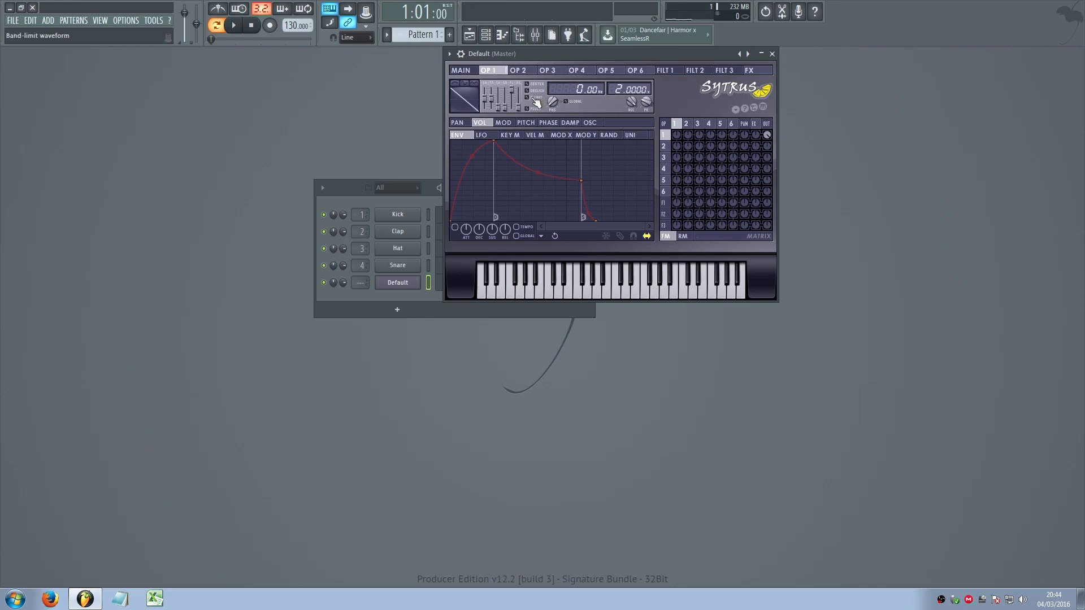
pyautogui.click(528, 97)
pyautogui.press('v')
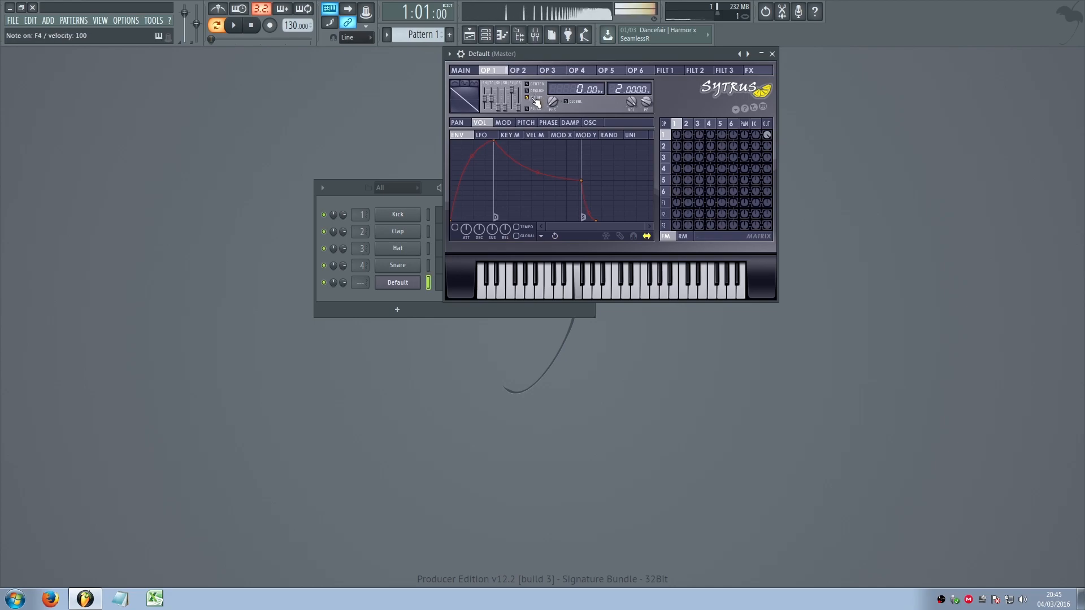
pyautogui.moveTo(520, 53); pyautogui.dragTo(761, 217)
pyautogui.click(701, 233)
pyautogui.click(732, 233)
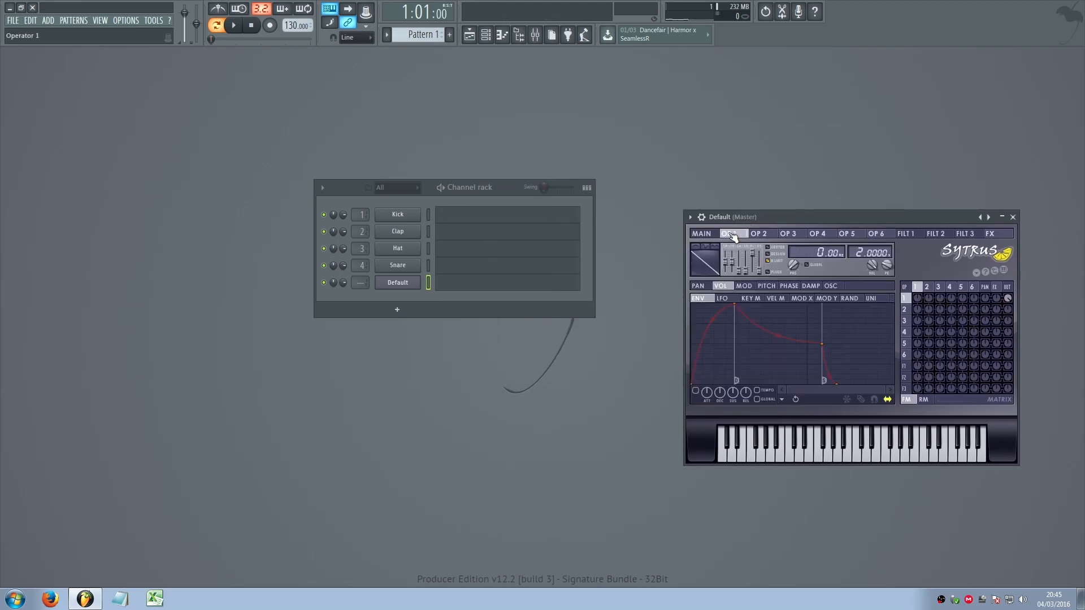
pyautogui.click(701, 233)
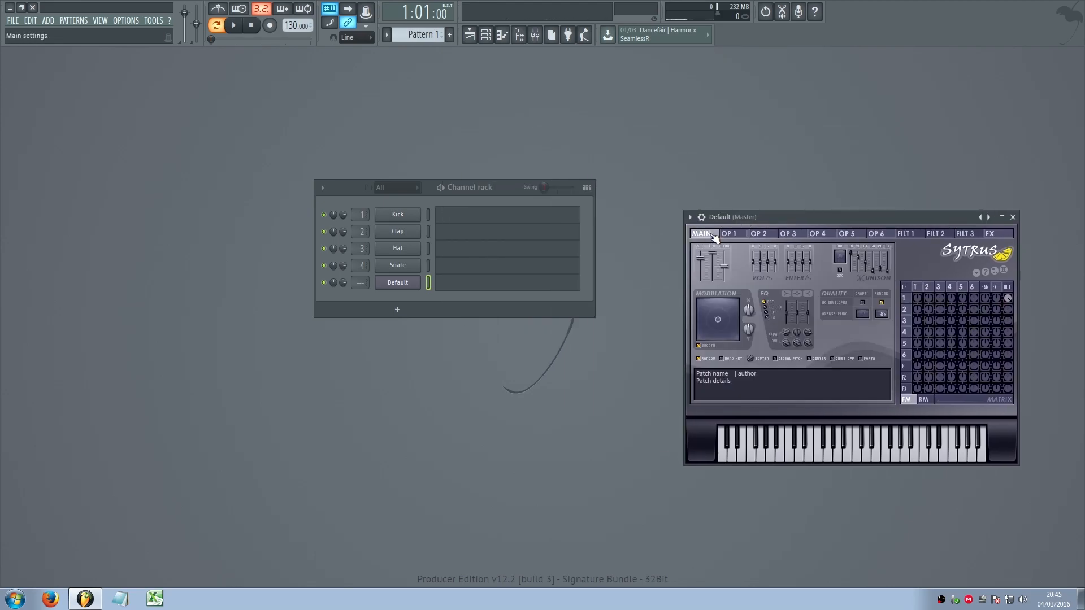
pyautogui.moveTo(749, 218); pyautogui.dragTo(724, 220)
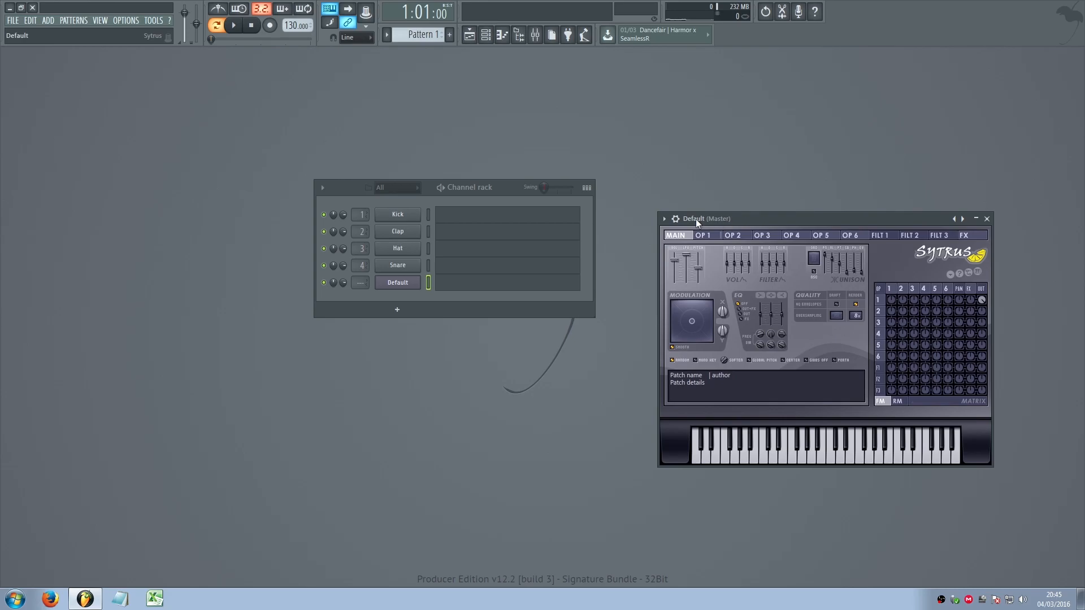
# Step: Raise the FM matrix knob at row 1, column 2 and change operator 2's waveform to a triangle
pyautogui.click(715, 236)
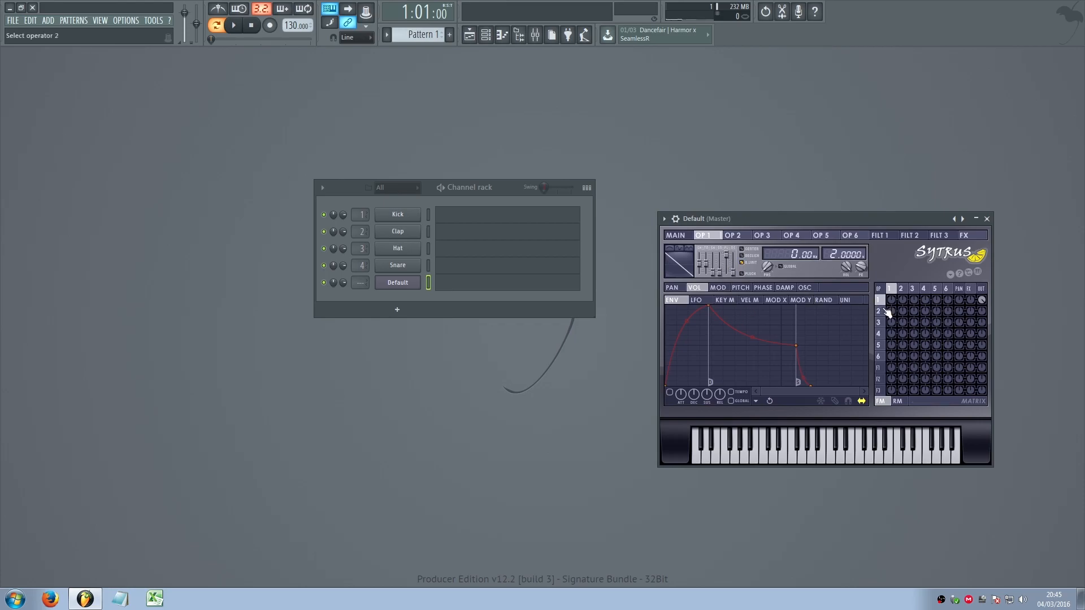
pyautogui.moveTo(906, 307); pyautogui.dragTo(905, 297)
pyautogui.click(737, 238)
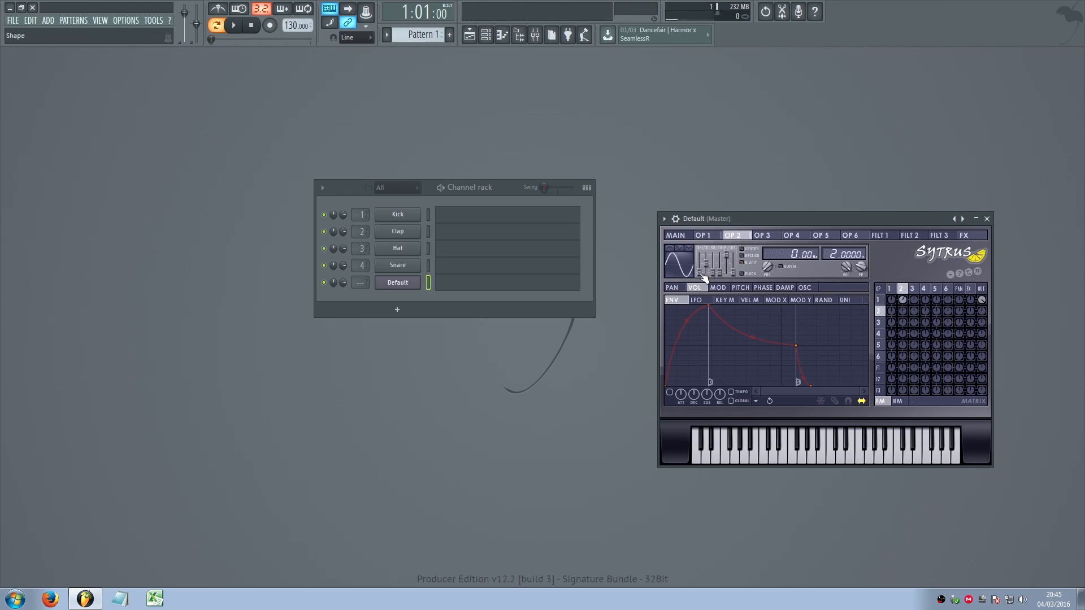
pyautogui.moveTo(700, 274); pyautogui.dragTo(700, 268)
pyautogui.press('v')
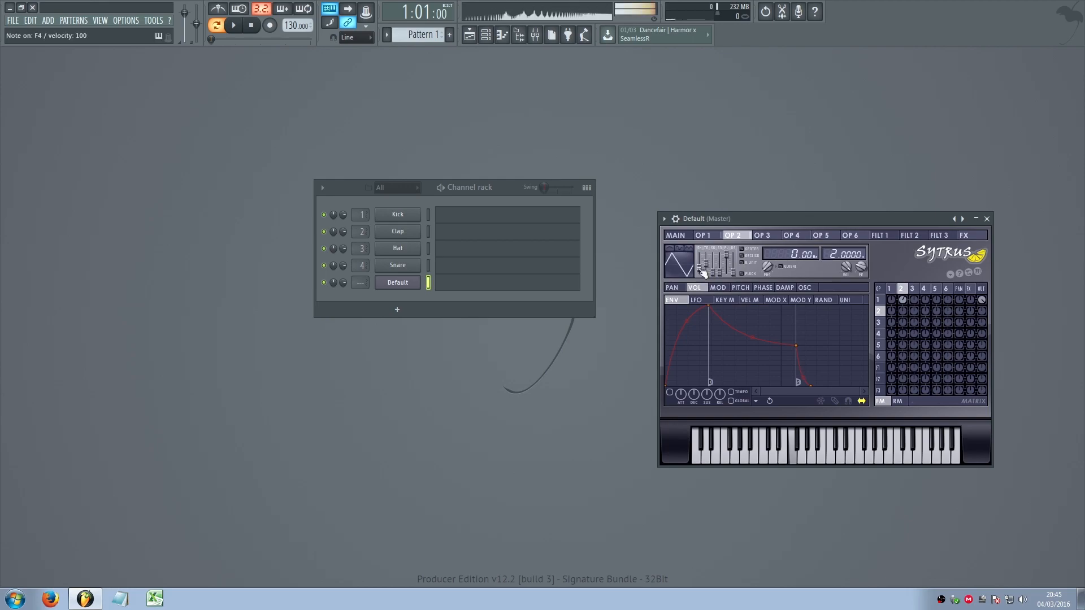
# Step: Lower operator 2's frequency ratio to 0.2500, playing notes to compare the sound between changes
pyautogui.moveTo(837, 254); pyautogui.dragTo(837, 253)
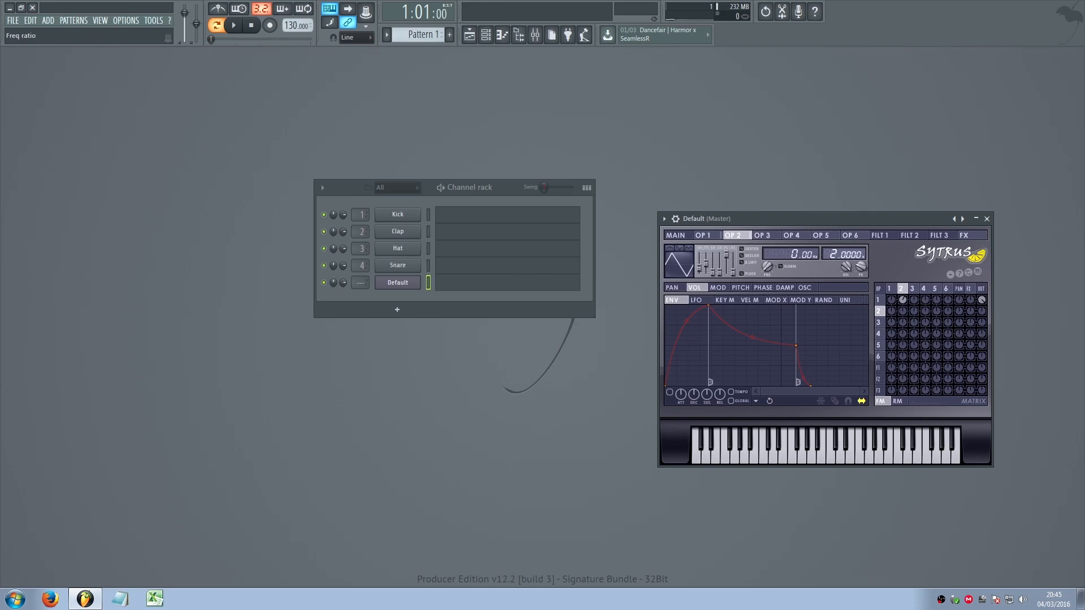
pyautogui.press('b')
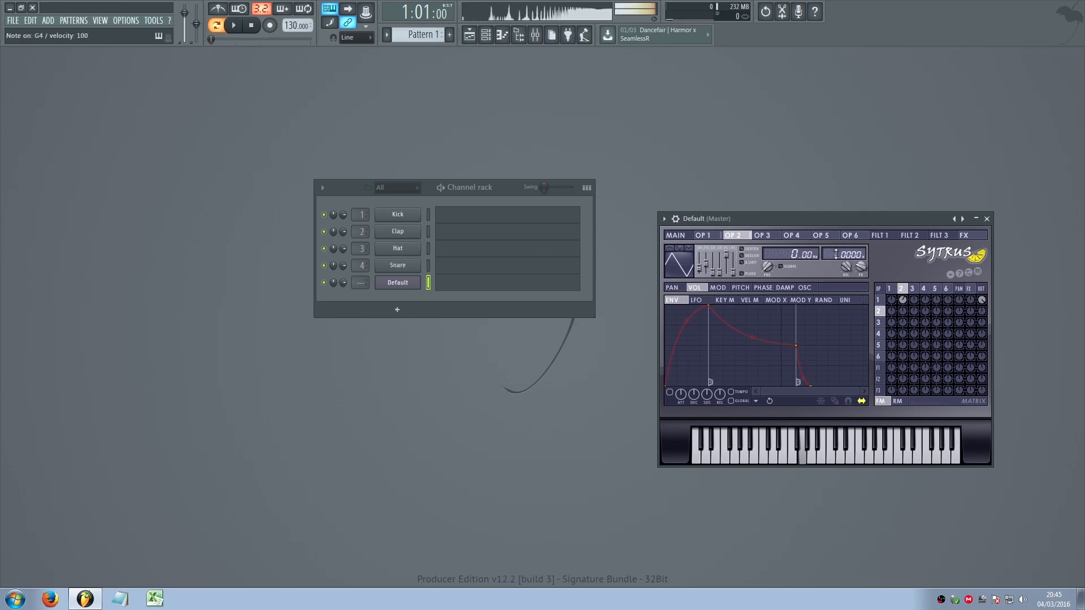
pyautogui.press('b')
pyautogui.moveTo(836, 254); pyautogui.dragTo(837, 257)
pyautogui.press('b')
pyautogui.press('b')
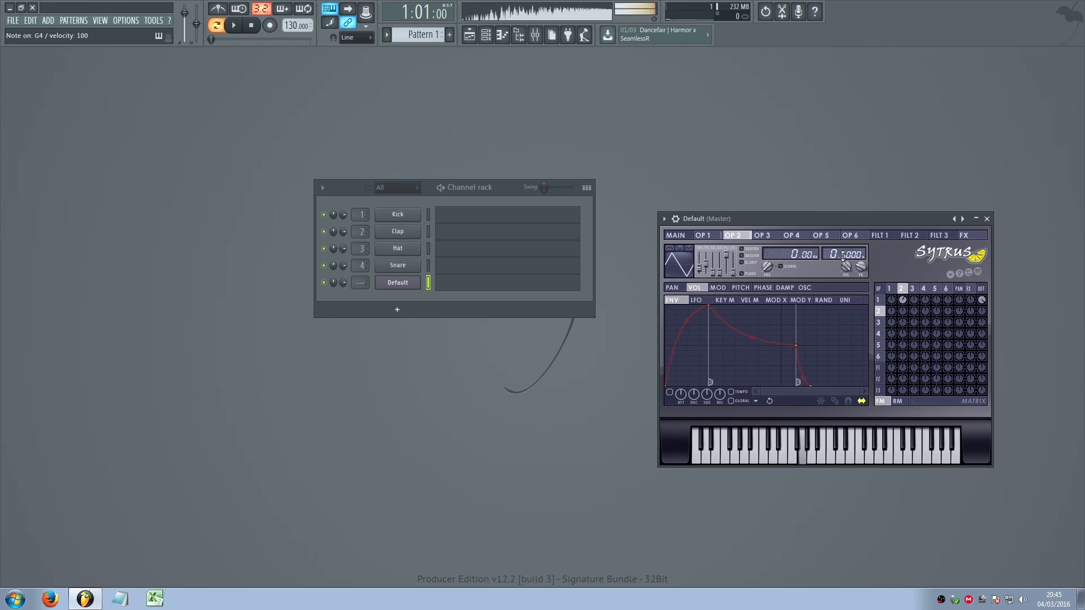
pyautogui.moveTo(843, 255); pyautogui.dragTo(844, 259)
pyautogui.press('b')
pyautogui.press('n')
pyautogui.press(',')
pyautogui.press('.')
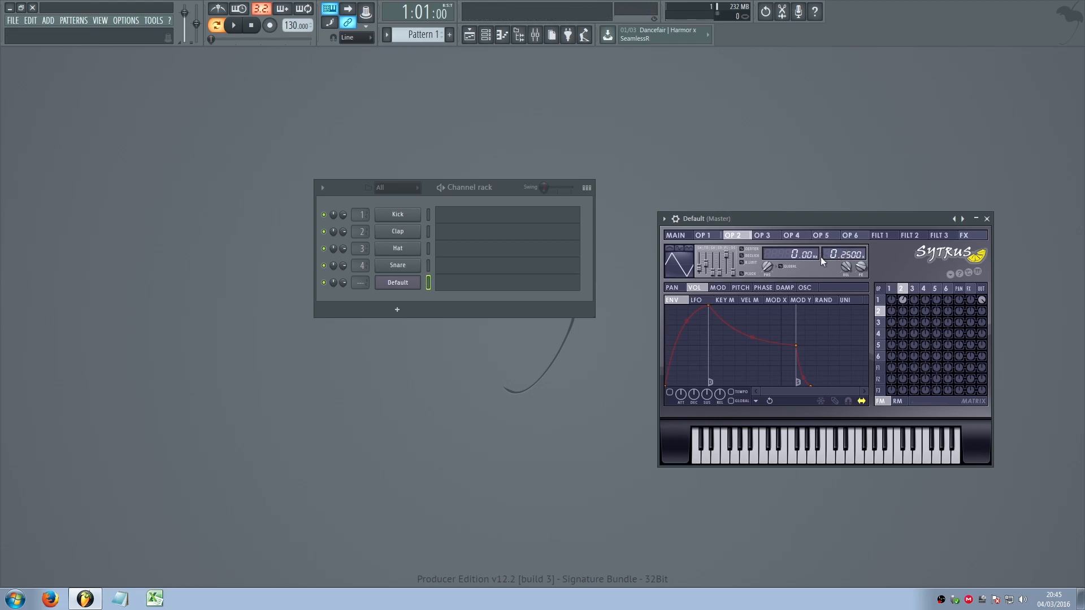
# Step: Raise the FM matrix knob at row 2, column 3 and set operator 3's frequency ratio to 4.0000
pyautogui.click(761, 238)
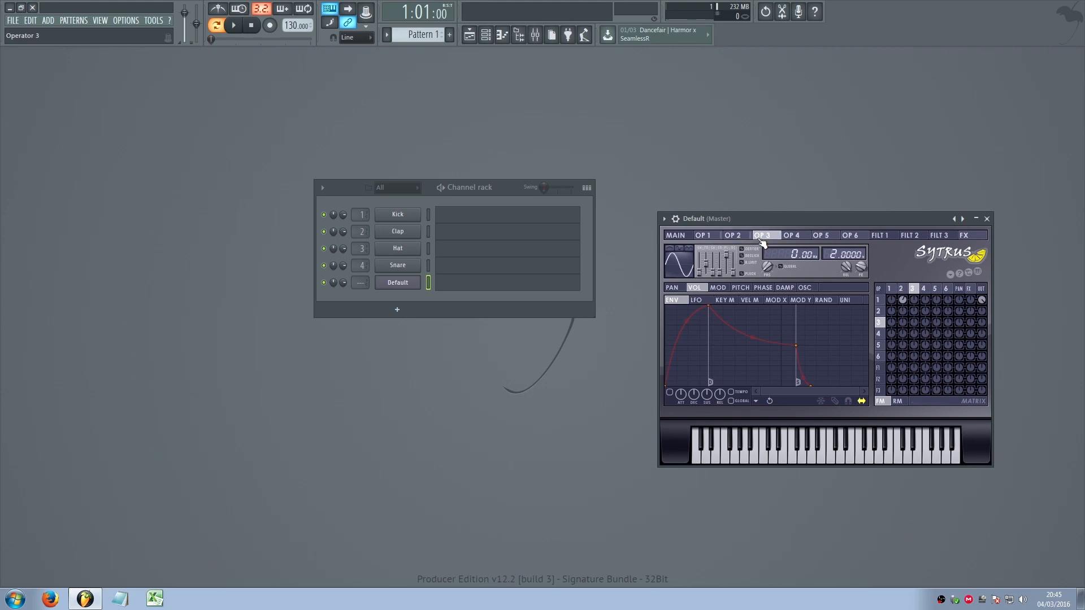
pyautogui.moveTo(913, 311); pyautogui.dragTo(913, 305)
pyautogui.moveTo(831, 256); pyautogui.dragTo(830, 248)
# Step: Play a series of notes on the Sytrus channel to audition the patch with operator 3 modulation
pyautogui.press('n')
pyautogui.press('m')
pyautogui.press(',')
pyautogui.press('.')
pyautogui.press('n')
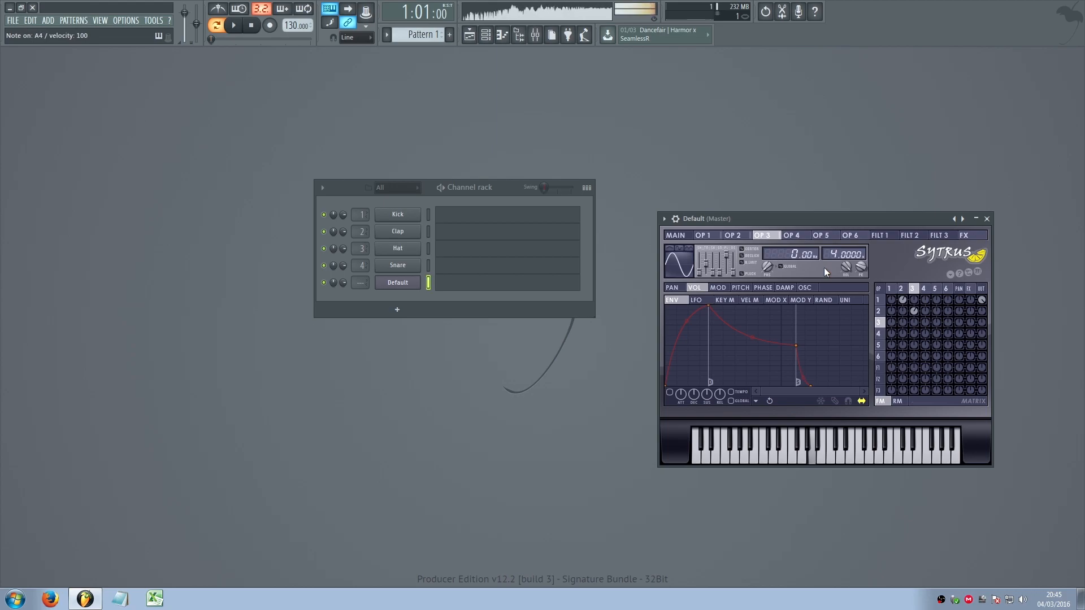
pyautogui.press('m')
pyautogui.press(',')
pyautogui.press('.')
pyautogui.press(',')
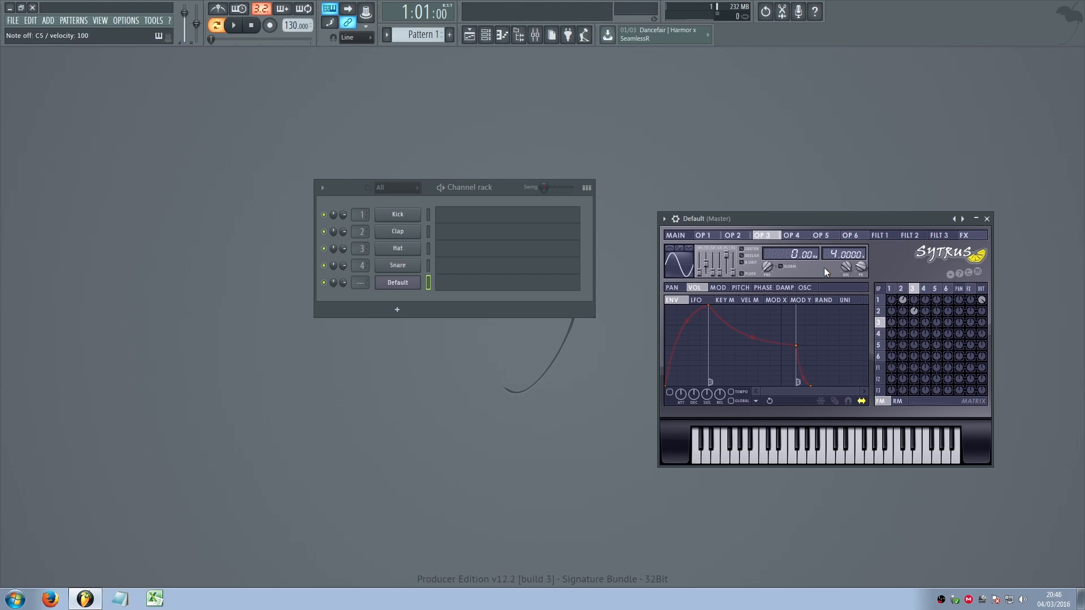
# Step: Play longer melodic phrases on the Sytrus channel to judge the sound of the three combined operators
pyautogui.press('n')
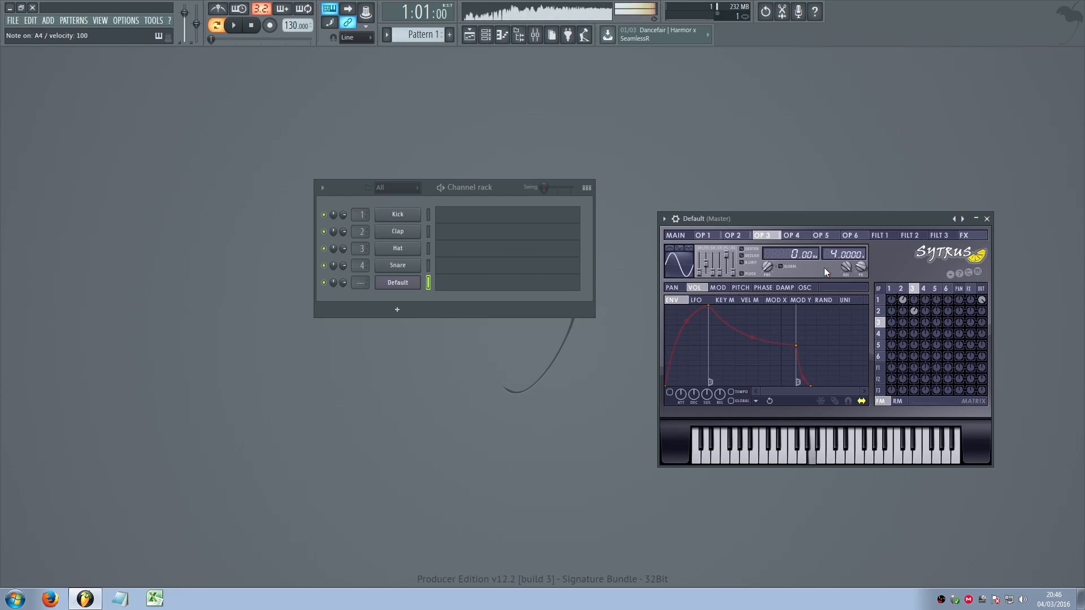
pyautogui.press('.')
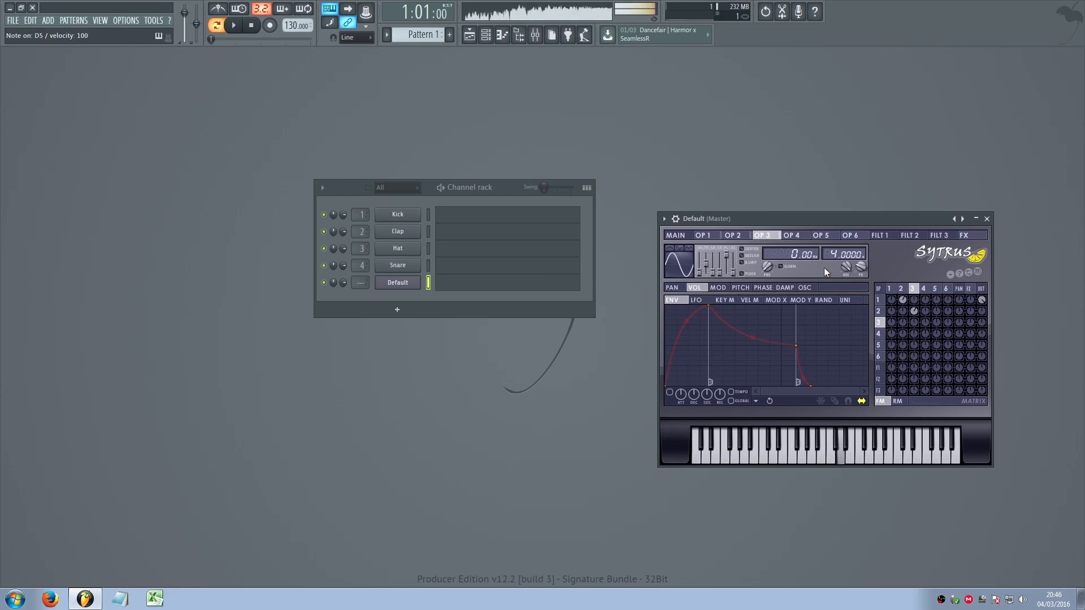
pyautogui.press('.')
pyautogui.press(',')
pyautogui.press('n')
pyautogui.press('n')
pyautogui.press('.')
pyautogui.press('n')
pyautogui.press('.')
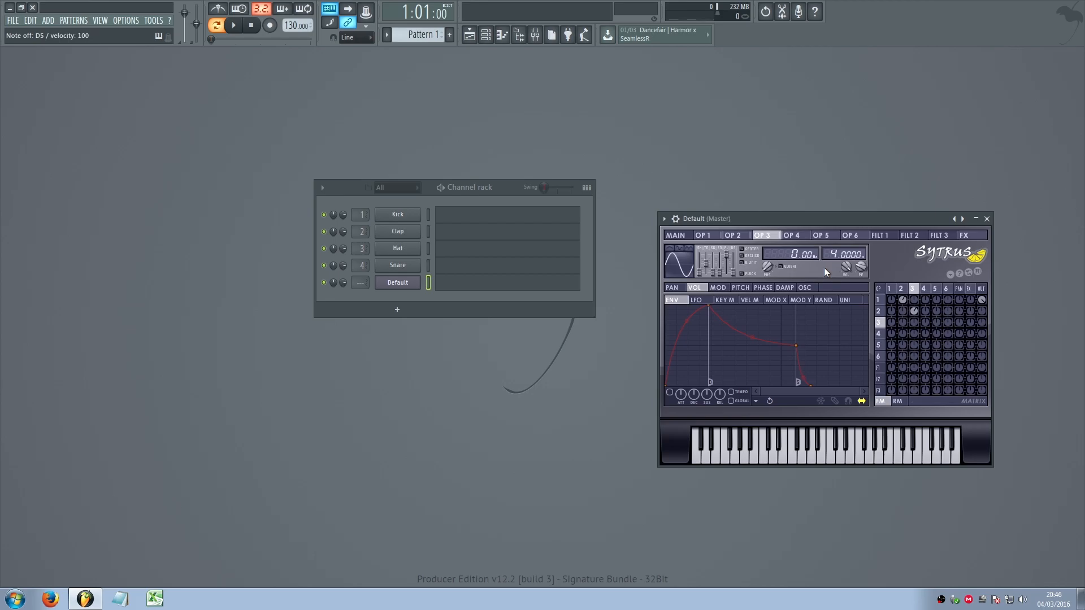
pyautogui.press('e')
pyautogui.press('w')
pyautogui.press('n')
# Step: View the ring modulation matrix, reshape operator 4's waveform to a square with a 4.0000 frequency ratio, and play test notes
pyautogui.moveTo(789, 221); pyautogui.dragTo(764, 205)
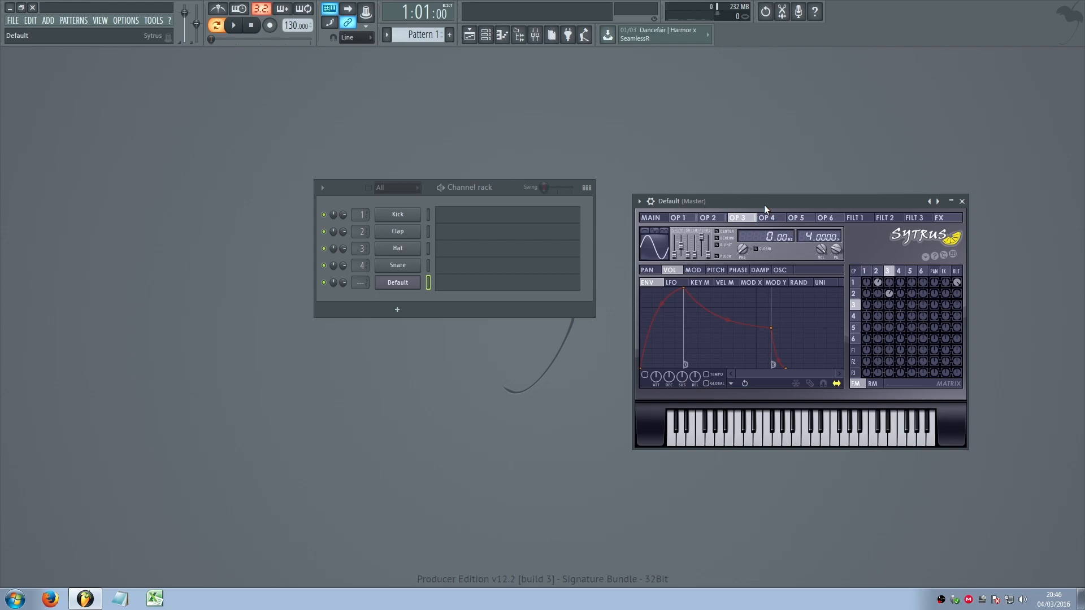
pyautogui.click(872, 384)
pyautogui.click(768, 218)
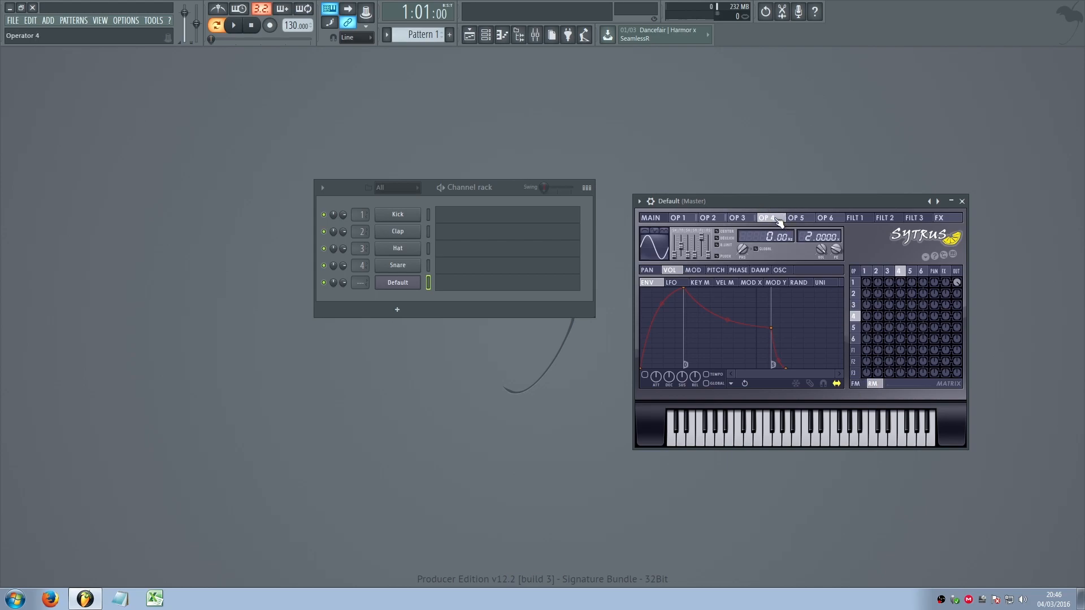
pyautogui.moveTo(676, 258); pyautogui.dragTo(676, 247)
pyautogui.press('c')
pyautogui.press('v')
pyautogui.press('b')
pyautogui.press('n')
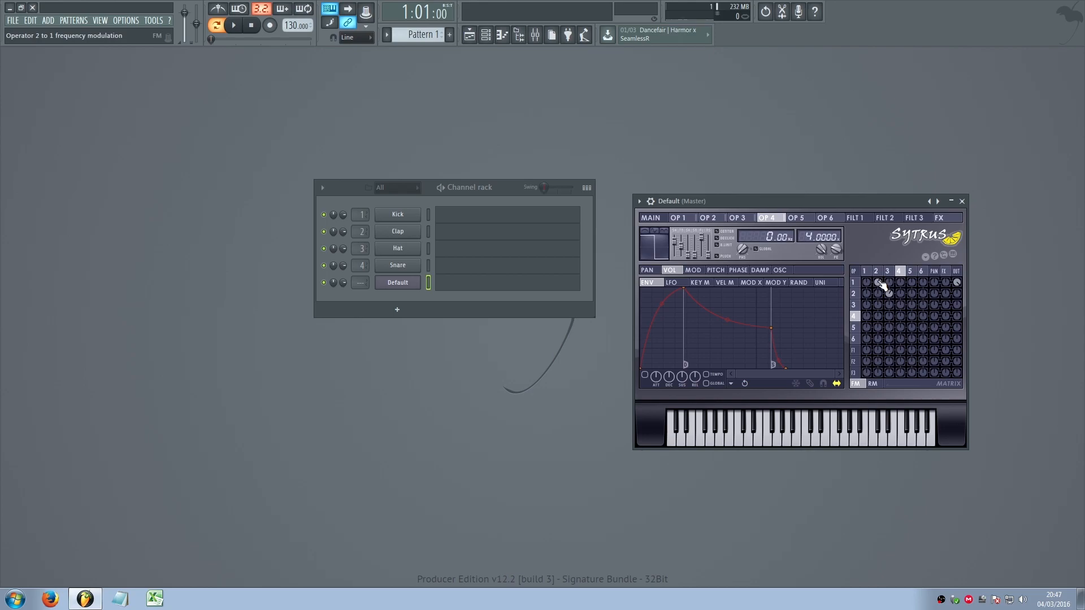
# Step: Fine-tune the FM amounts at row 1, column 2 and row 2, column 3, playing notes to compare
pyautogui.moveTo(879, 282); pyautogui.dragTo(879, 276)
pyautogui.click(888, 293)
pyautogui.click(879, 283)
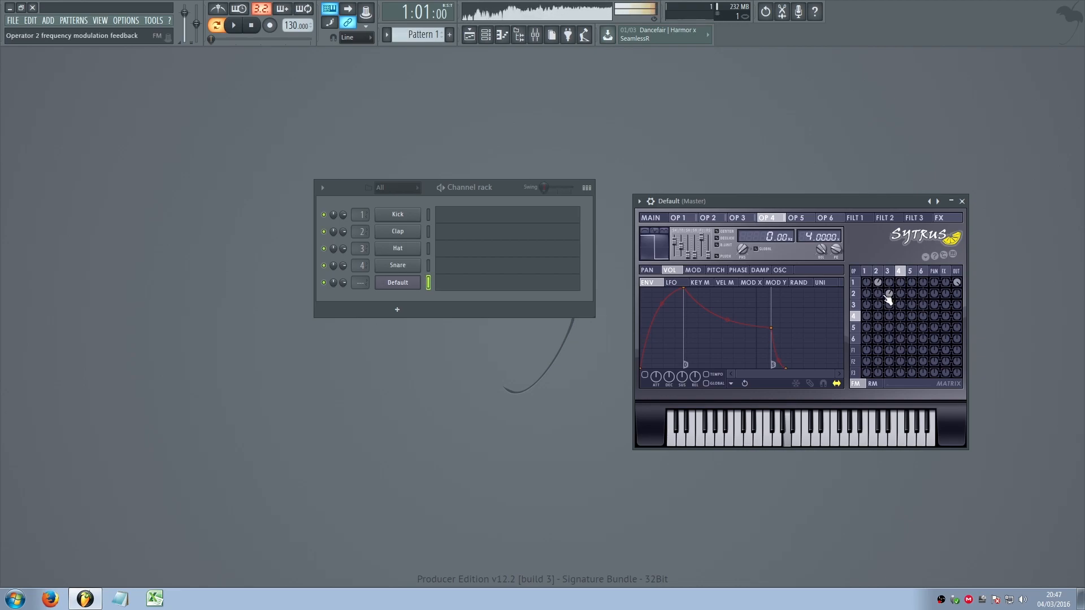
pyautogui.click(889, 294)
pyautogui.click(888, 294)
pyautogui.press('n')
pyautogui.press(',')
pyautogui.press('.')
pyautogui.press('n')
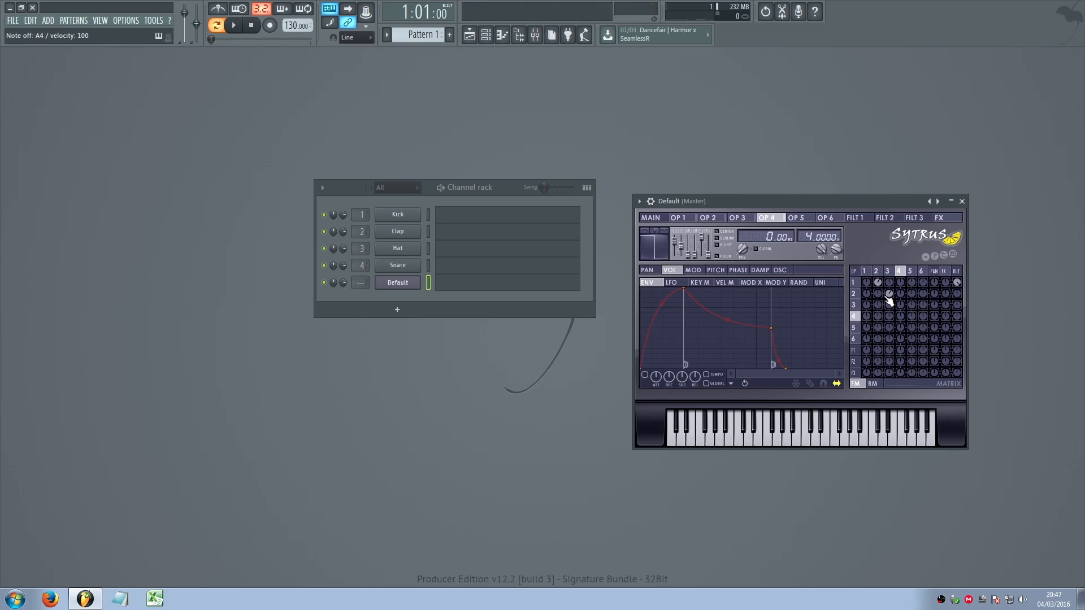
# Step: Route the Sytrus channel to mixer track 5, load OTT into its first effect slot and play a test note
pyautogui.press('F9')
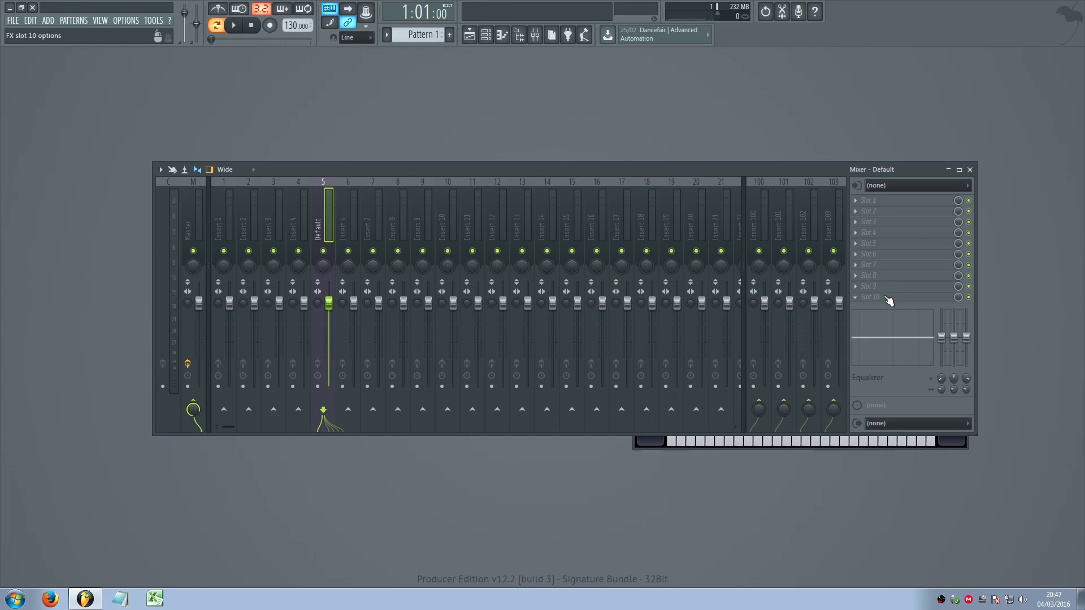
pyautogui.click(888, 218)
pyautogui.click(1038, 31)
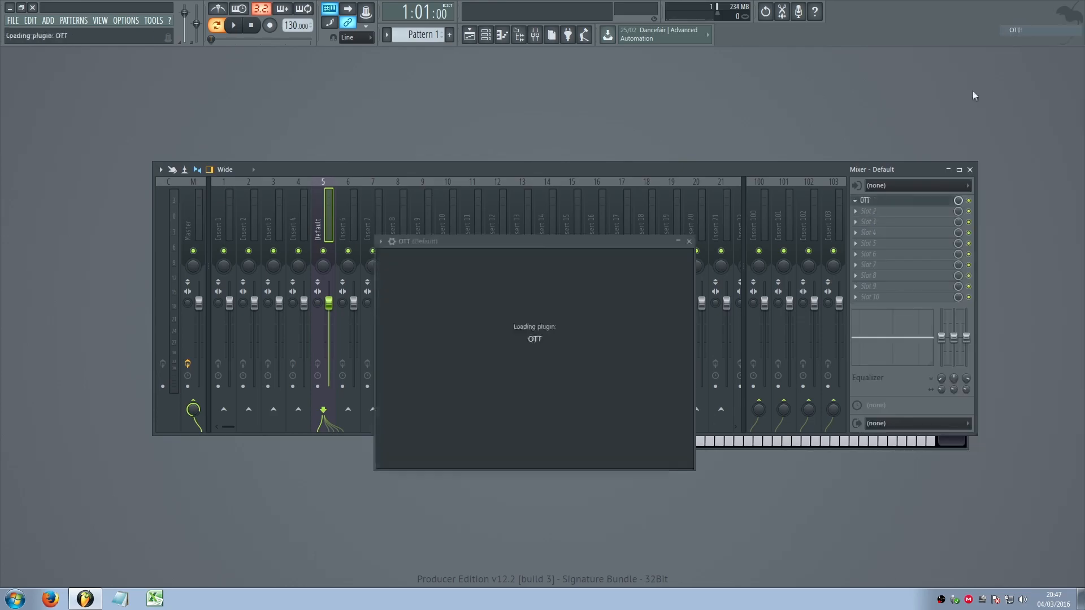
pyautogui.moveTo(421, 242); pyautogui.dragTo(439, 262)
pyautogui.press('n')
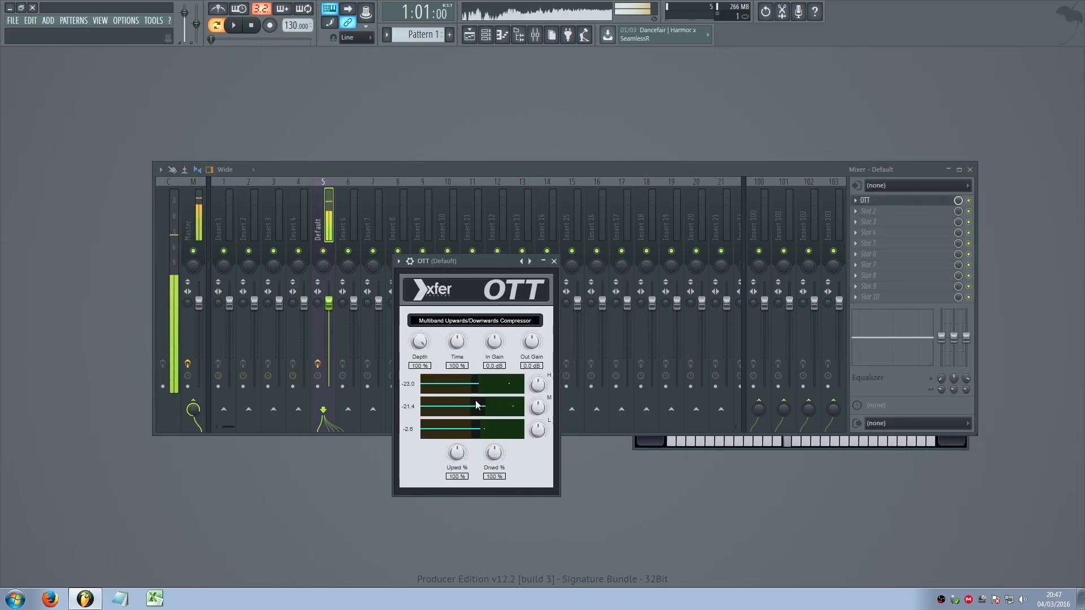
# Step: Raise OTT's high band to 139% and turn its low band down while playing notes, and close the plugin
pyautogui.click(447, 251)
pyautogui.click(435, 489)
pyautogui.moveTo(454, 261); pyautogui.dragTo(483, 266)
pyautogui.press('n')
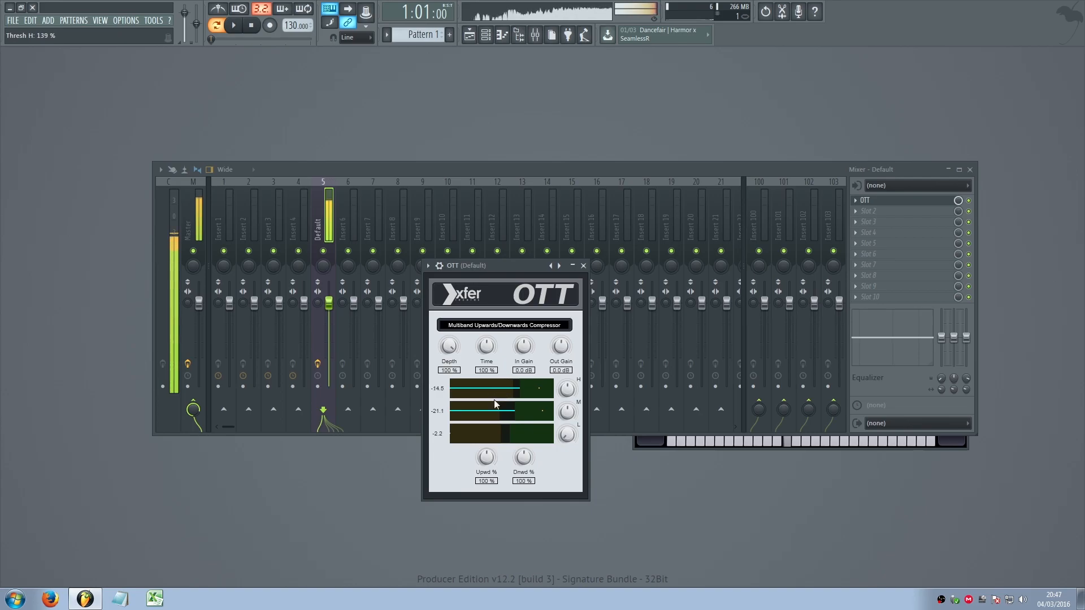
pyautogui.press('b')
pyautogui.moveTo(473, 266); pyautogui.dragTo(503, 277)
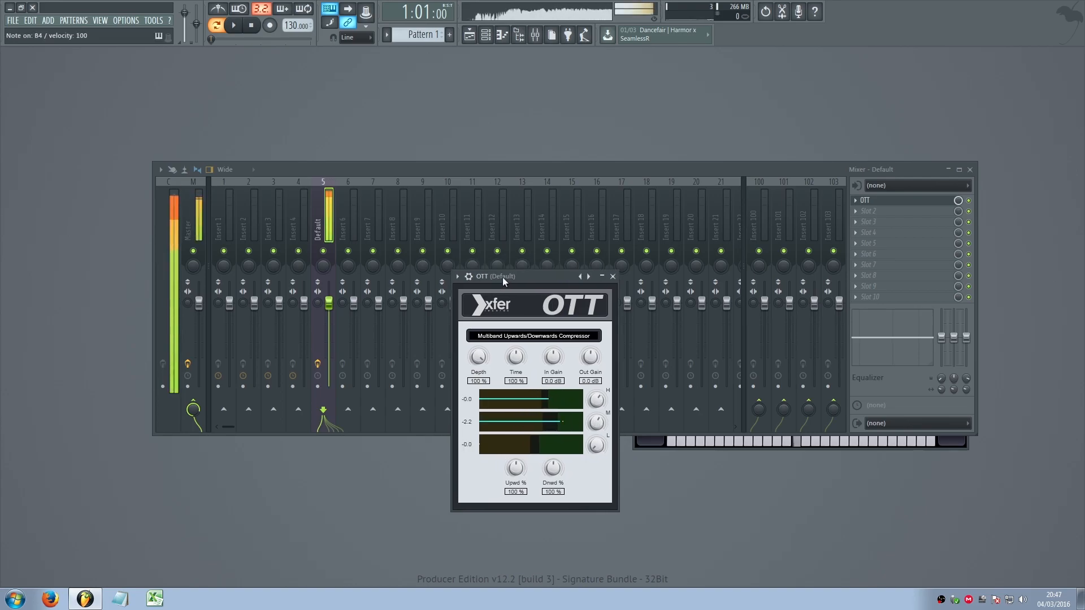
pyautogui.click(611, 276)
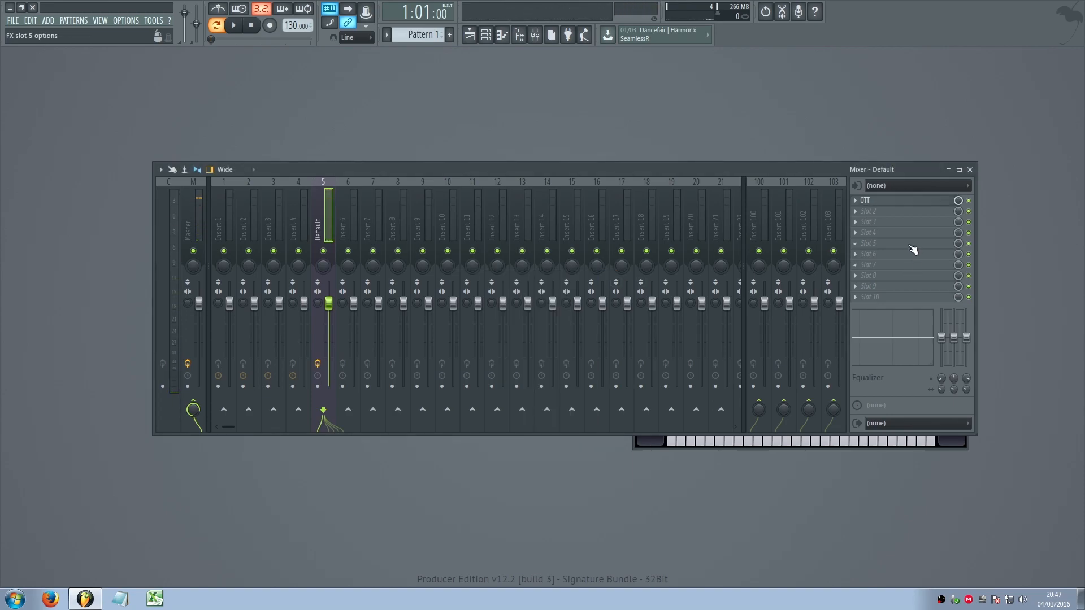
# Step: Load Fruity Parametric EQ 2 into the second effect slot of mixer track 5
pyautogui.click(876, 212)
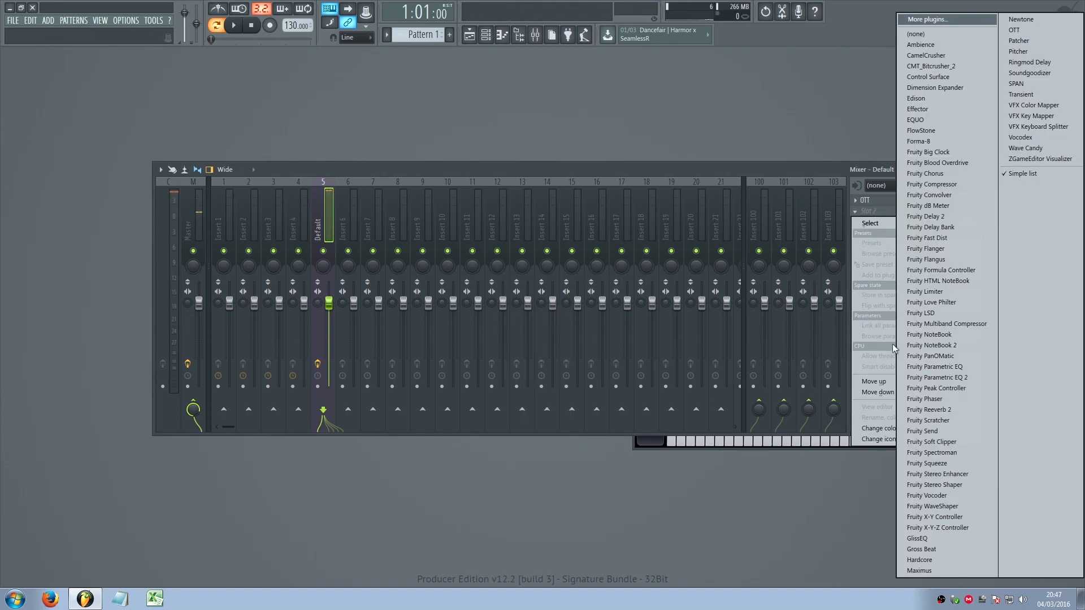
pyautogui.click(938, 378)
pyautogui.moveTo(291, 179); pyautogui.dragTo(673, 384)
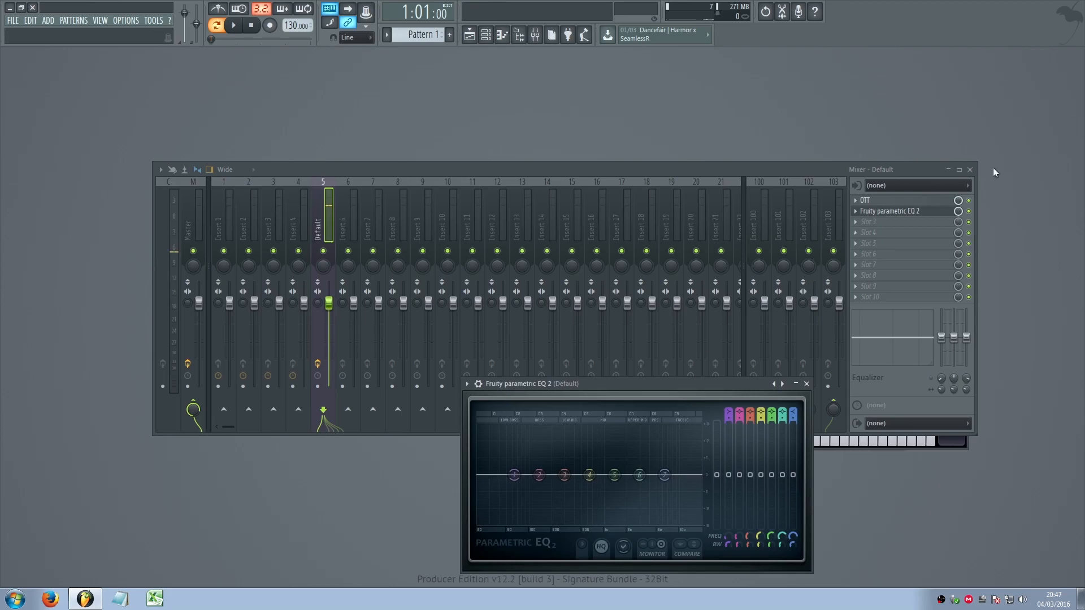
pyautogui.click(976, 170)
pyautogui.click(469, 34)
pyautogui.moveTo(128, 151); pyautogui.dragTo(45, 61)
pyautogui.press('F5')
pyautogui.rightClick(411, 286)
pyautogui.click(444, 282)
pyautogui.click(40, 256)
pyautogui.rightClick(62, 256)
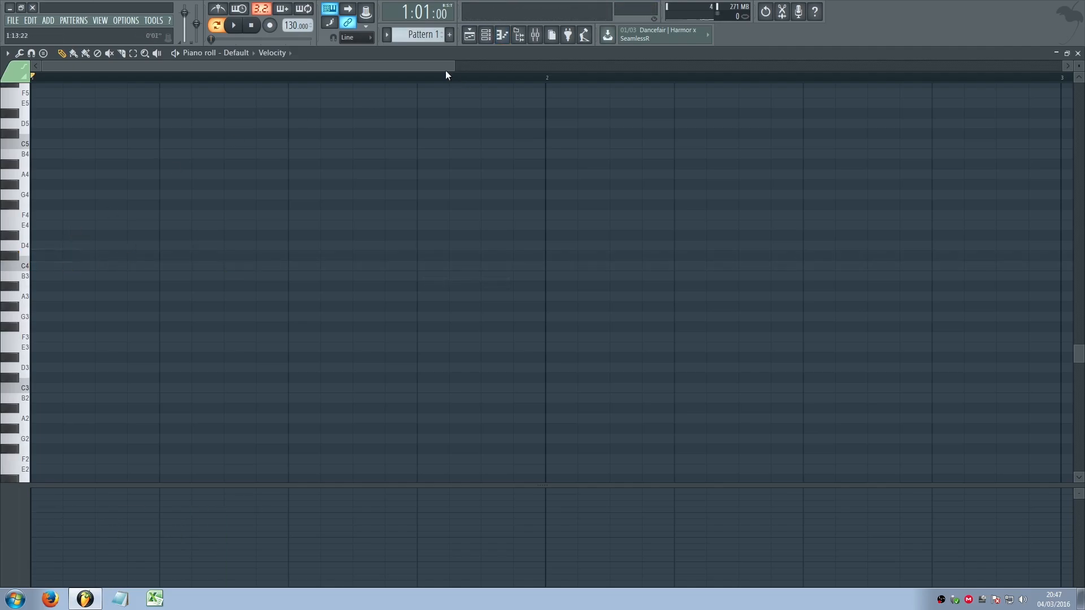
pyautogui.click(469, 34)
# Step: Reopen the EQ in slot 2, cut band 4 to -9.4 dB around 616 Hz and boost band 6
pyautogui.click(535, 35)
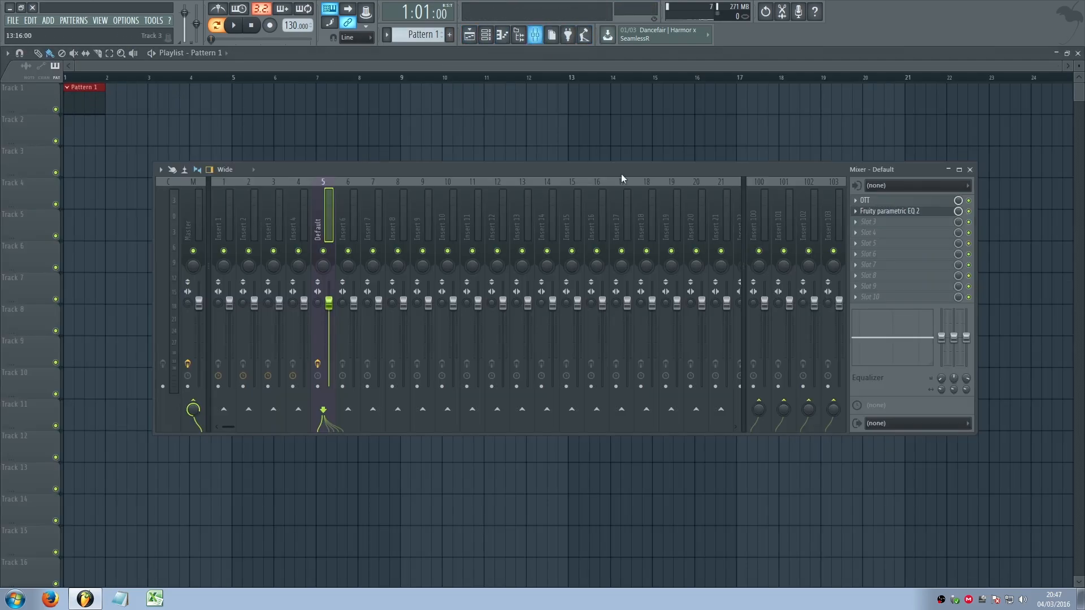
pyautogui.click(887, 212)
pyautogui.moveTo(561, 399); pyautogui.dragTo(481, 305)
pyautogui.moveTo(523, 381)
pyautogui.mouseDown()
pyautogui.moveTo(537, 385)
pyautogui.moveTo(503, 384)
pyautogui.mouseUp()
pyautogui.moveTo(537, 384); pyautogui.dragTo(512, 398)
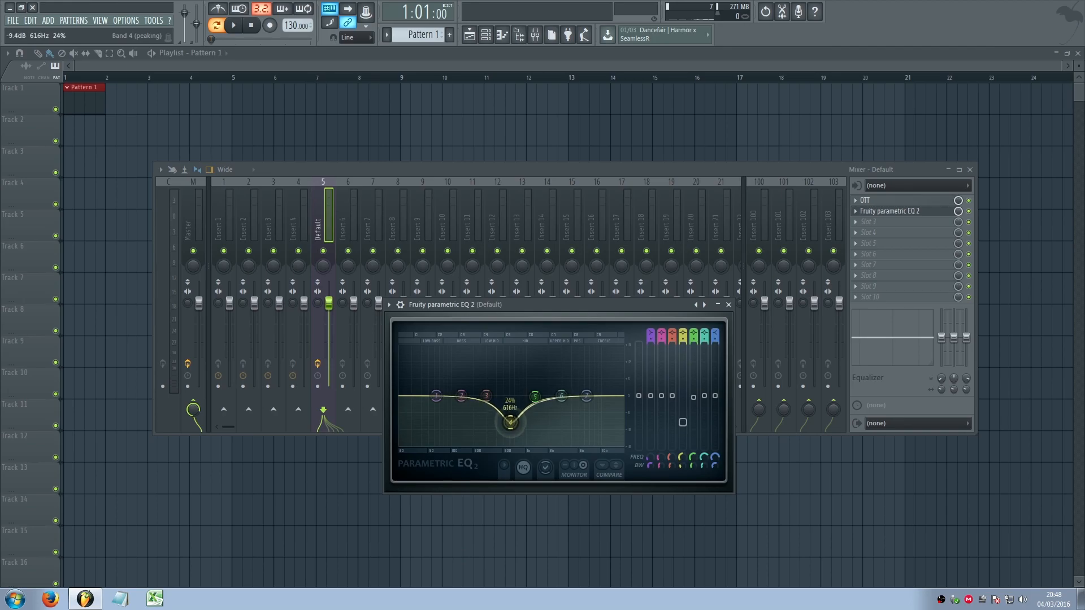
pyautogui.press('space')
pyautogui.moveTo(562, 369); pyautogui.dragTo(563, 377)
pyautogui.press('space')
pyautogui.press('m')
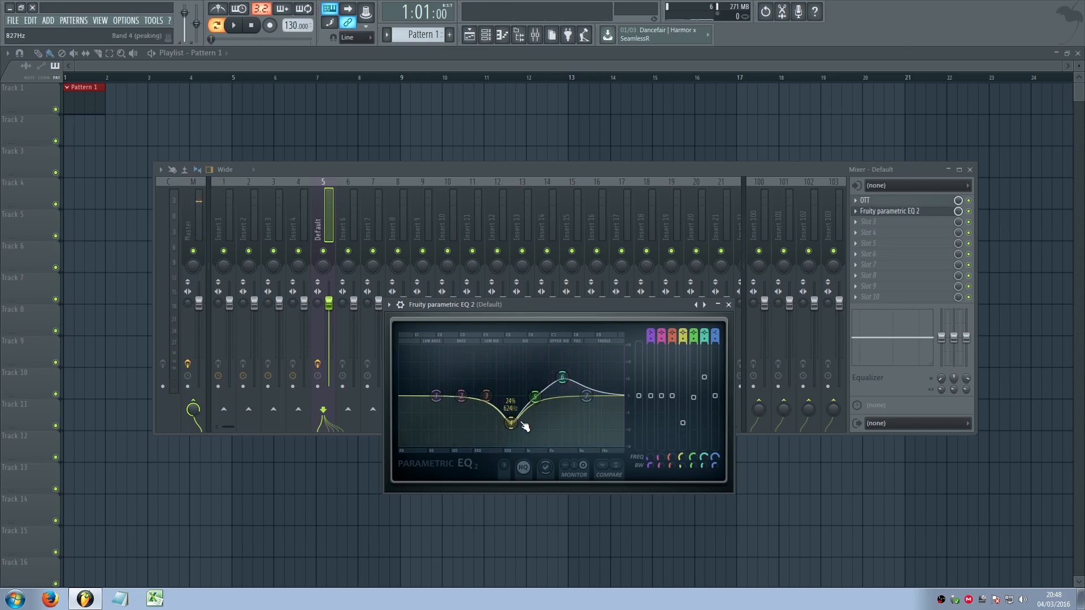
# Step: Reverse the EQ curve by boosting band 4 and cutting band 6, raise band 7 slightly, and audition it
pyautogui.moveTo(521, 429); pyautogui.dragTo(585, 392)
pyautogui.press('m')
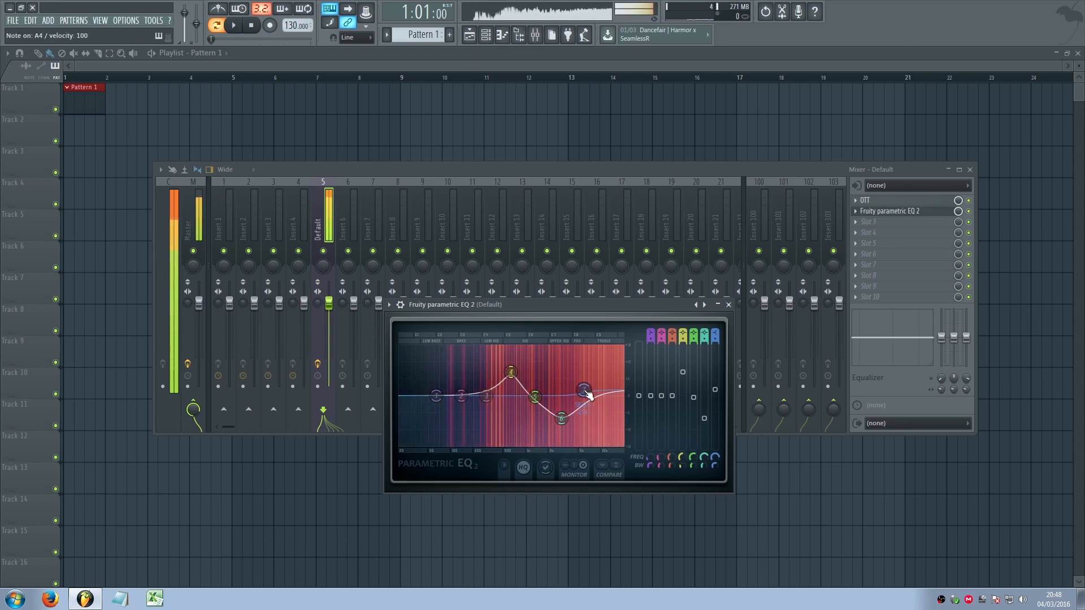
pyautogui.click(728, 305)
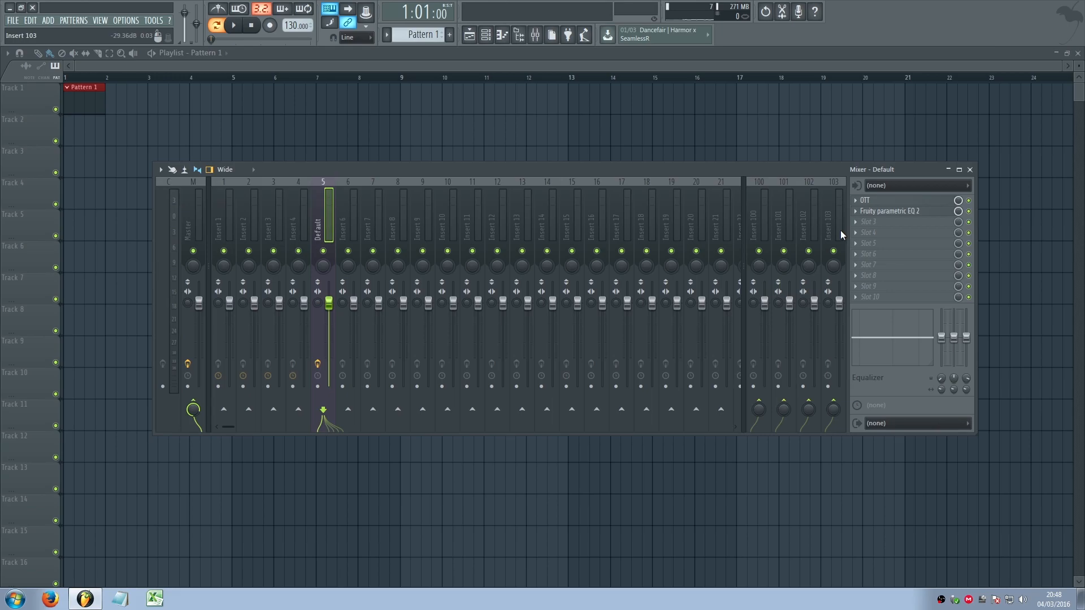
# Step: Load the Ambience reverb into slot 3 with a decay time of 4313 ms and a wet level of -17.2 dB
pyautogui.click(907, 227)
pyautogui.click(933, 54)
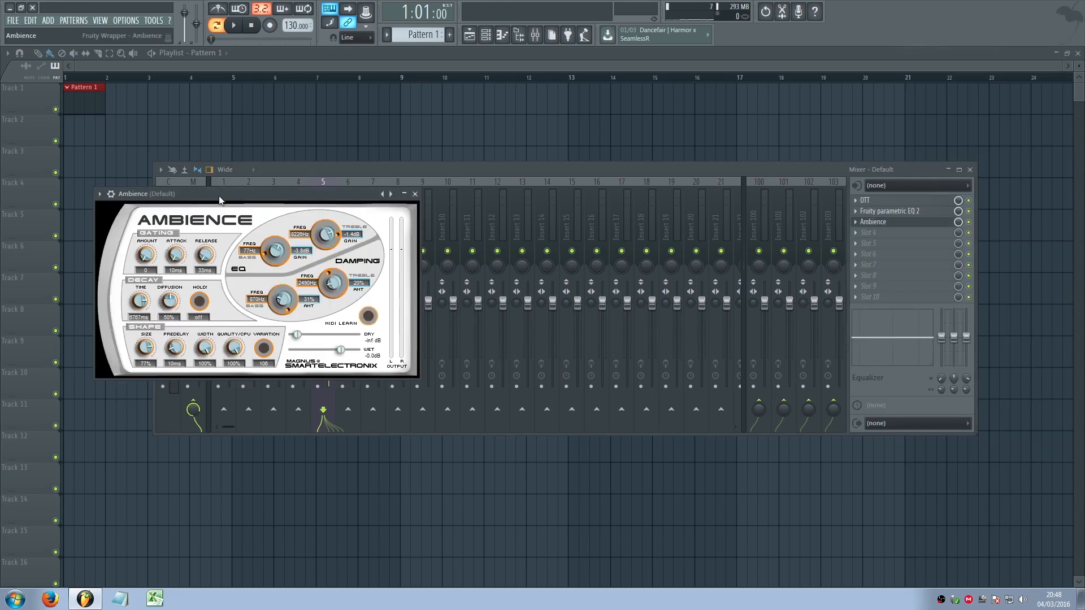
pyautogui.moveTo(216, 200); pyautogui.dragTo(426, 238)
pyautogui.moveTo(507, 372); pyautogui.dragTo(534, 388)
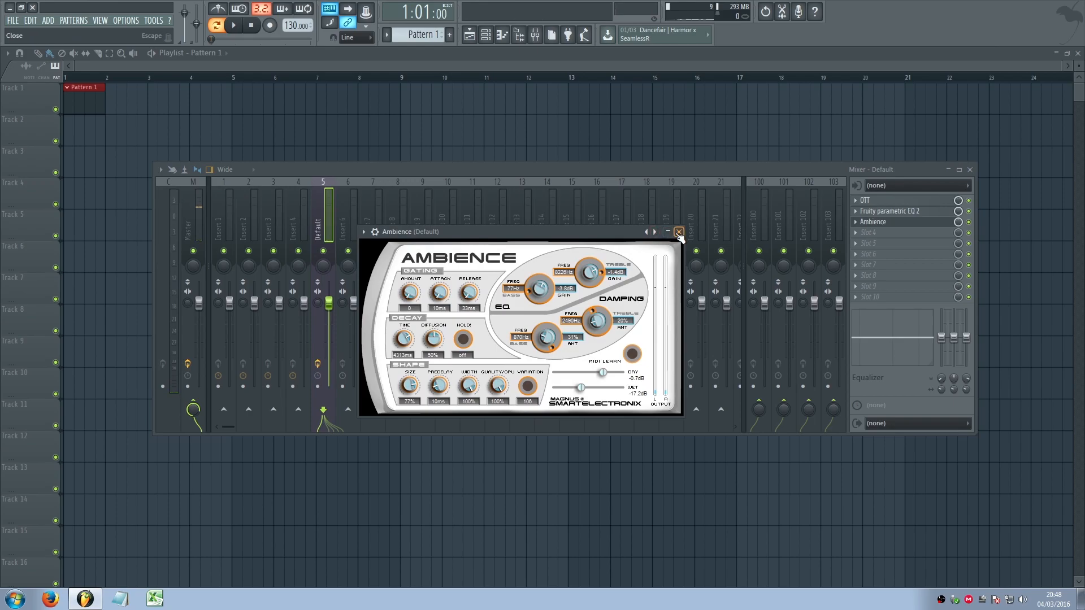
pyautogui.click(679, 232)
# Step: Load Fruity Delay 2 into slot 4, audition the lead through it and close its window
pyautogui.click(872, 233)
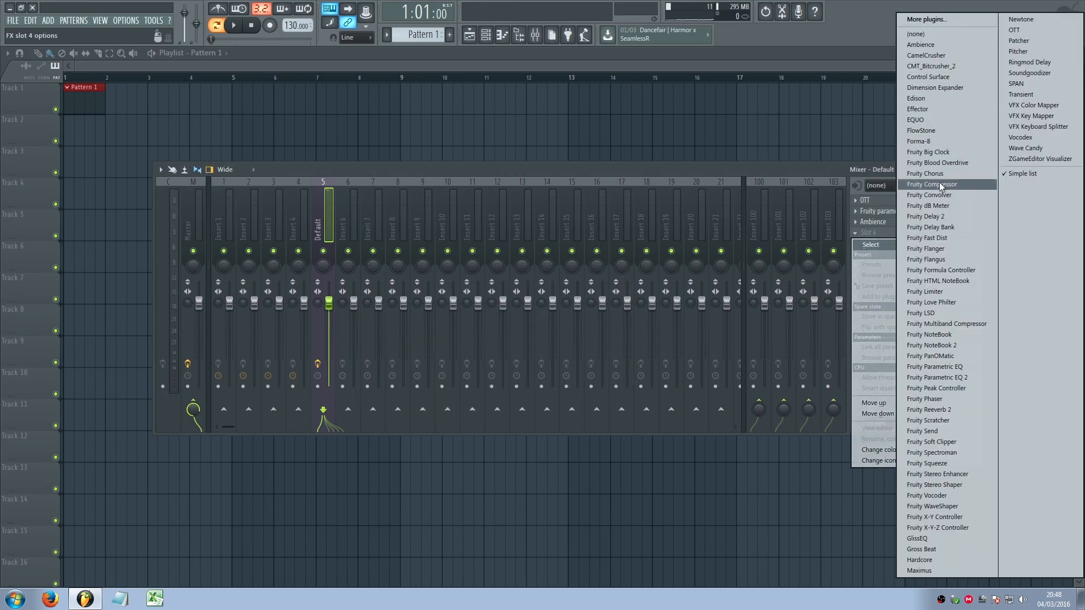
pyautogui.click(929, 216)
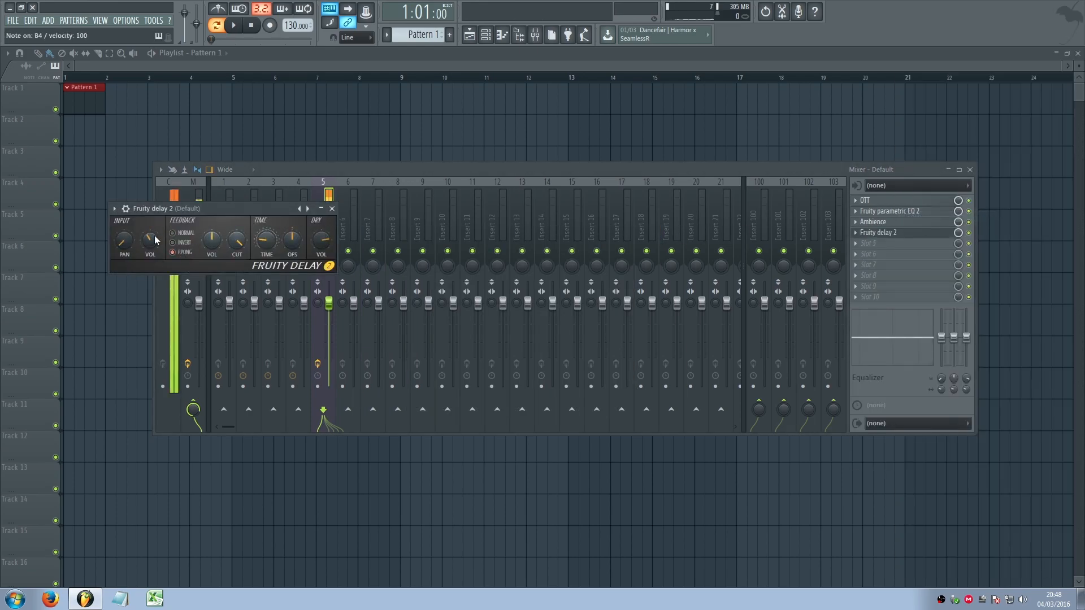
pyautogui.moveTo(158, 209); pyautogui.dragTo(242, 239)
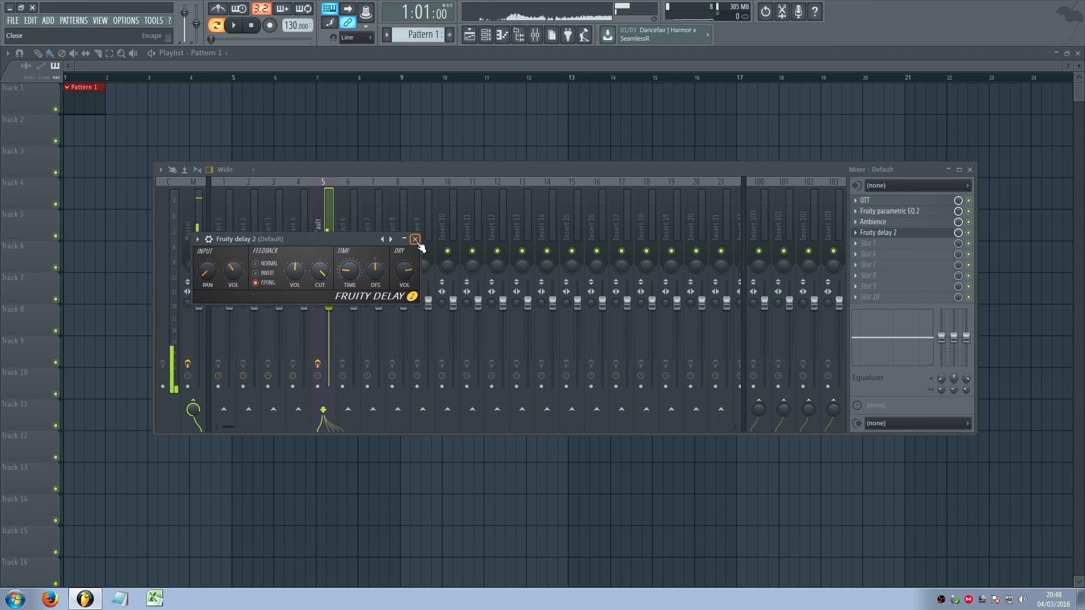
pyautogui.click(416, 240)
# Step: Load another Fruity Parametric EQ 2 into slot 5, boosting band 6 and cutting band 4 while playing notes
pyautogui.click(872, 243)
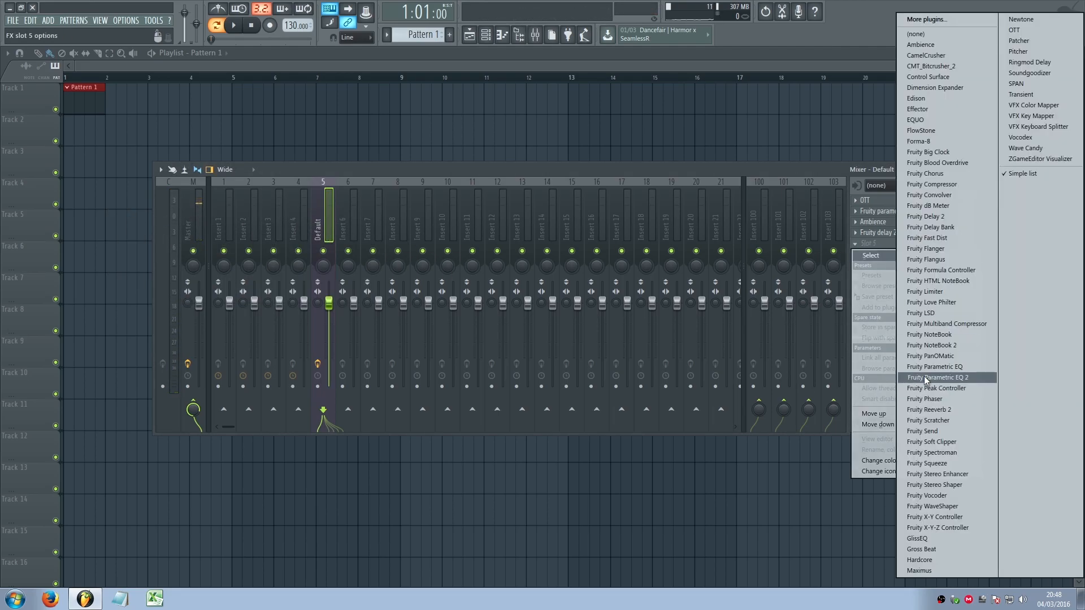
pyautogui.click(925, 378)
pyautogui.moveTo(212, 109); pyautogui.dragTo(682, 382)
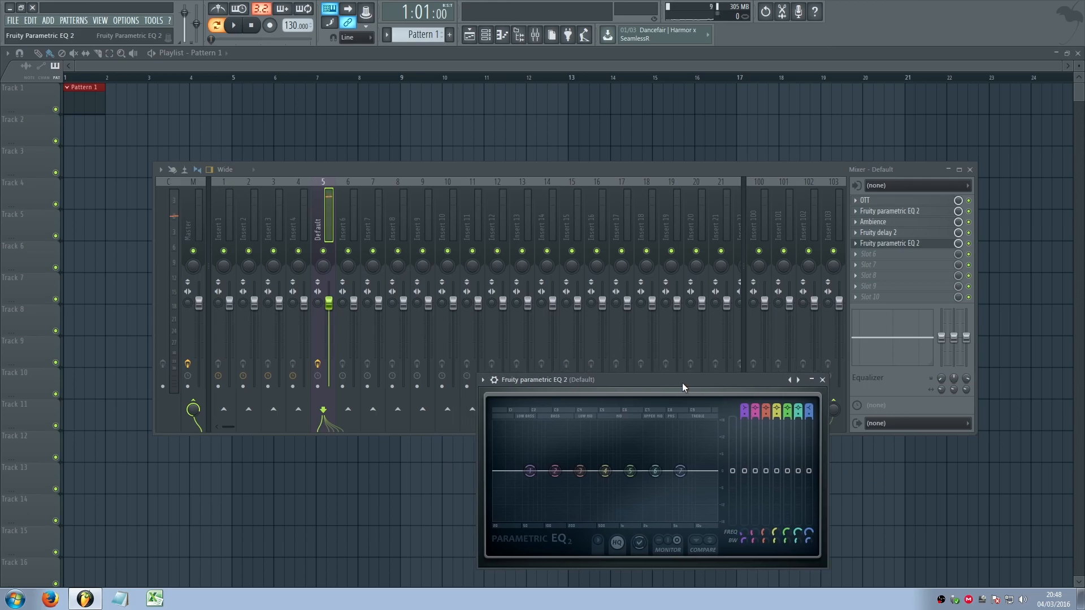
pyautogui.moveTo(656, 471); pyautogui.dragTo(622, 497)
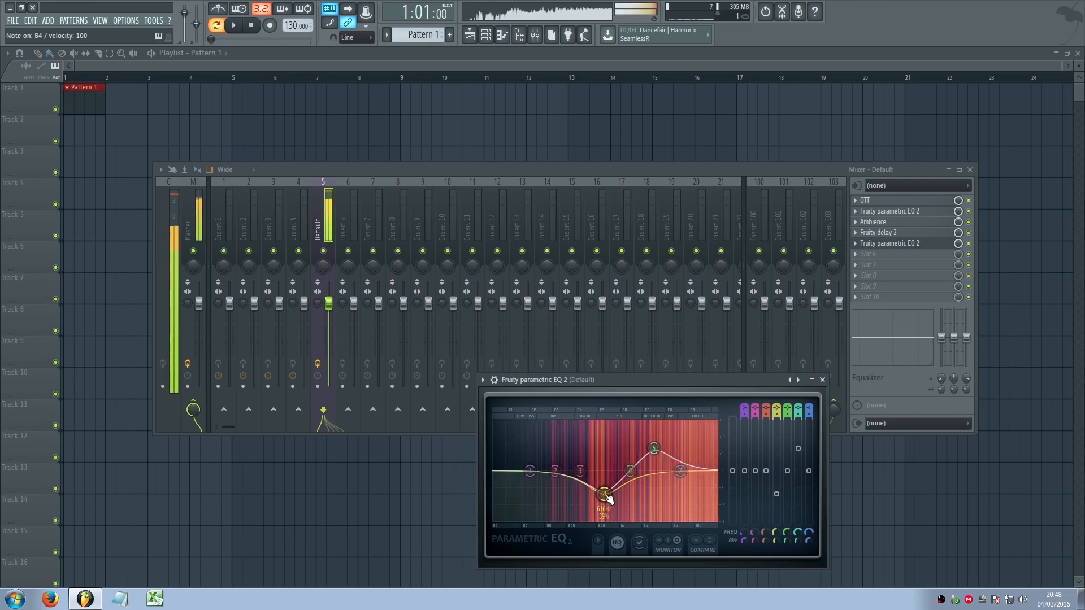
pyautogui.click(822, 379)
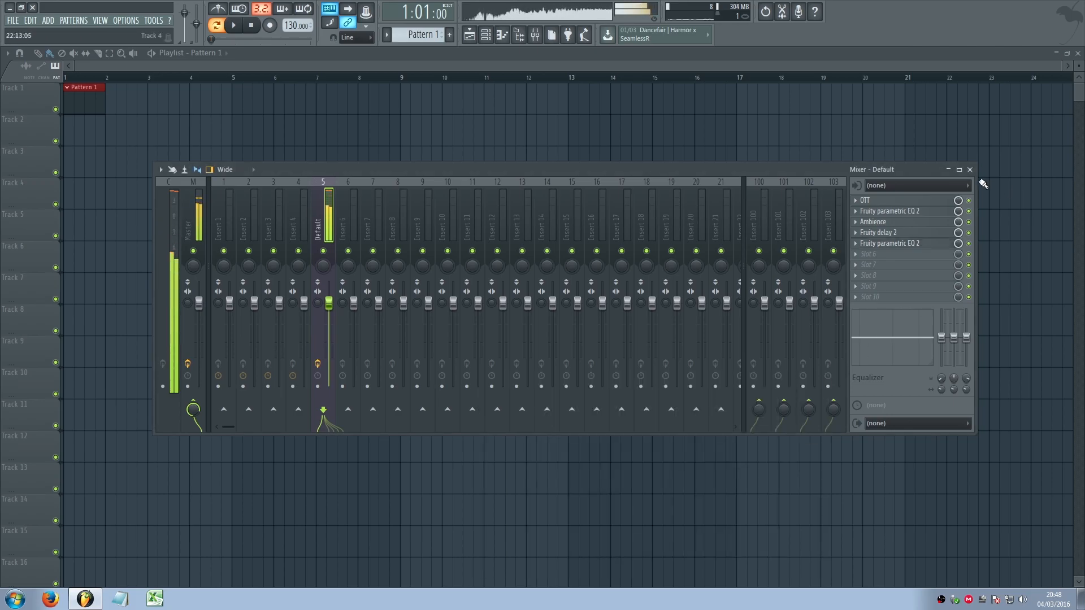
# Step: Close the mixer, playlist and piano roll to return to the channel rack and Sytrus
pyautogui.click(970, 169)
pyautogui.click(1078, 54)
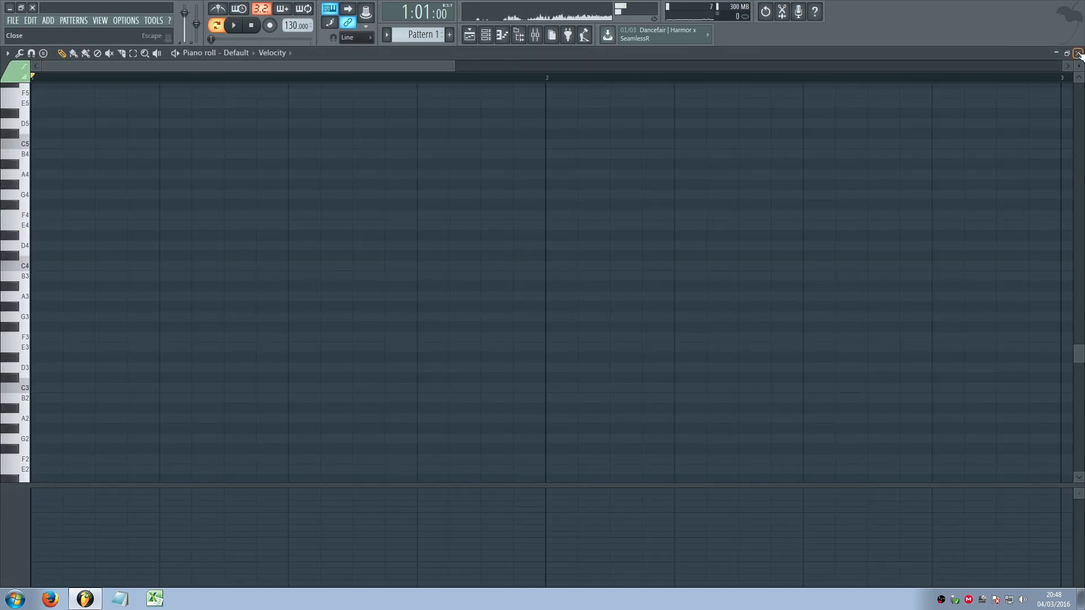
pyautogui.click(1077, 53)
# Step: Play a phrase on the Sytrus channel to hear the lead through the full effects chain
pyautogui.press('n')
pyautogui.press('n')
pyautogui.press('w')
pyautogui.press('w')
pyautogui.press('q')
pyautogui.press('b')
pyautogui.press('n')
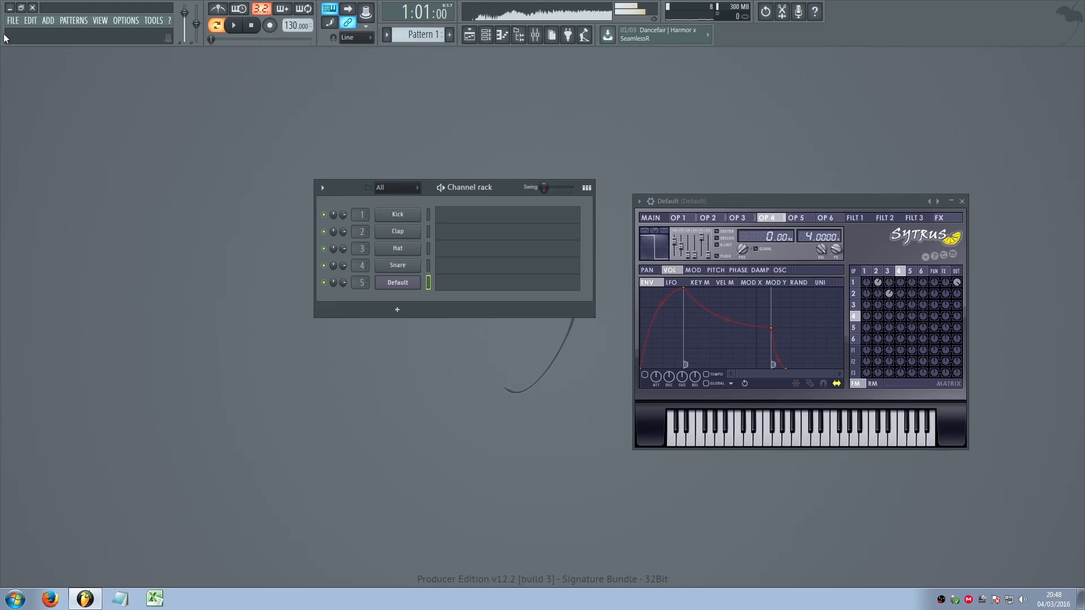
# Step: Open the recent project sandstorm.flp without saving changes to the current one
pyautogui.click(13, 21)
pyautogui.click(35, 136)
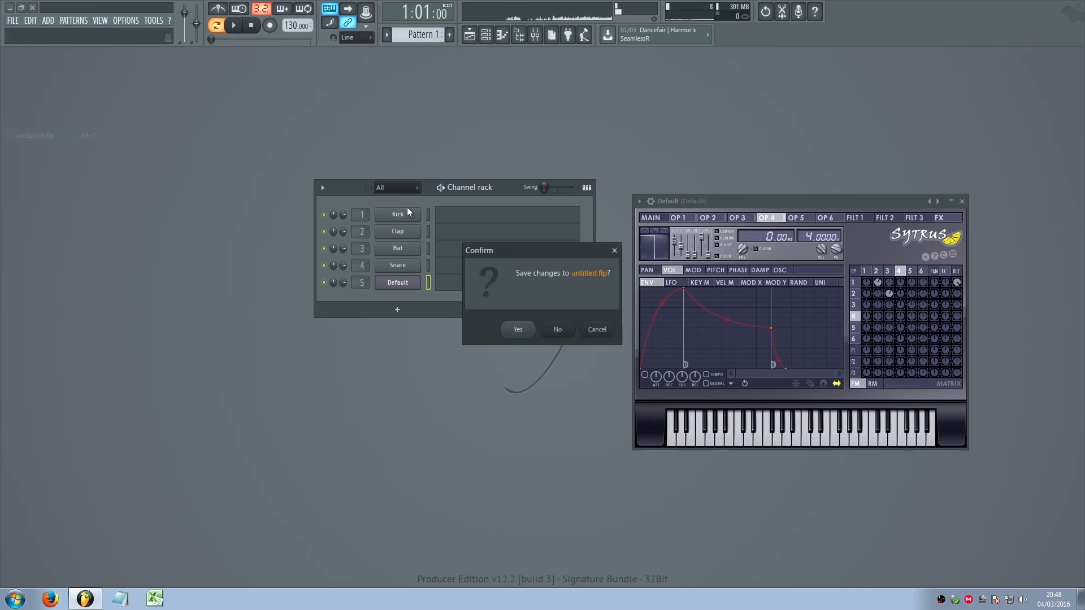
pyautogui.click(547, 328)
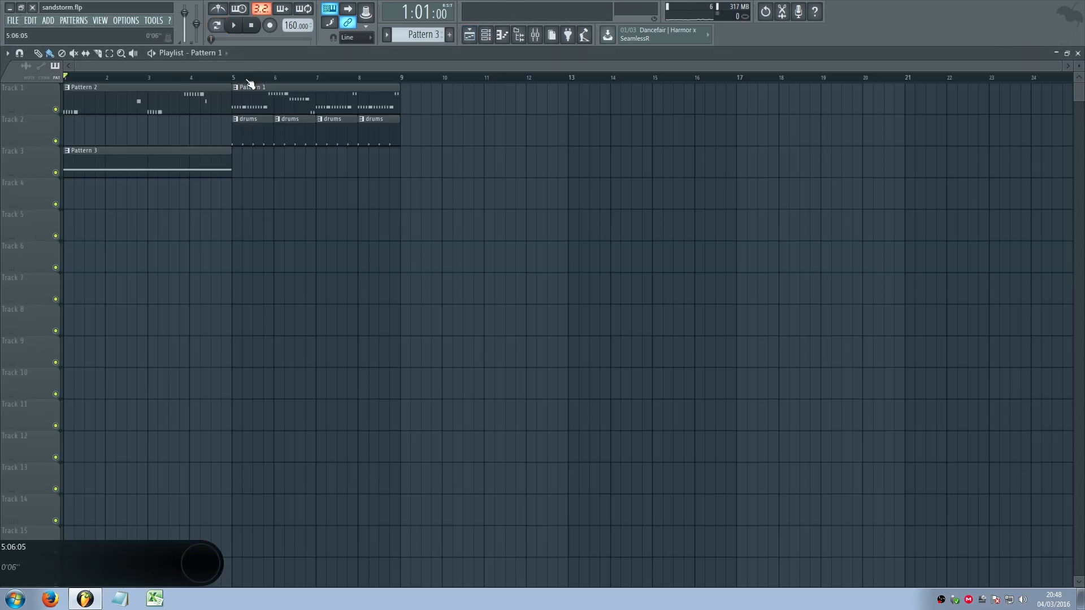
# Step: Solo the first playlist track and play the song from bar 5 to hear the lead by itself
pyautogui.click(245, 79)
pyautogui.rightClick(49, 107)
pyautogui.press('Escape')
pyautogui.rightClick(56, 109)
pyautogui.click(234, 25)
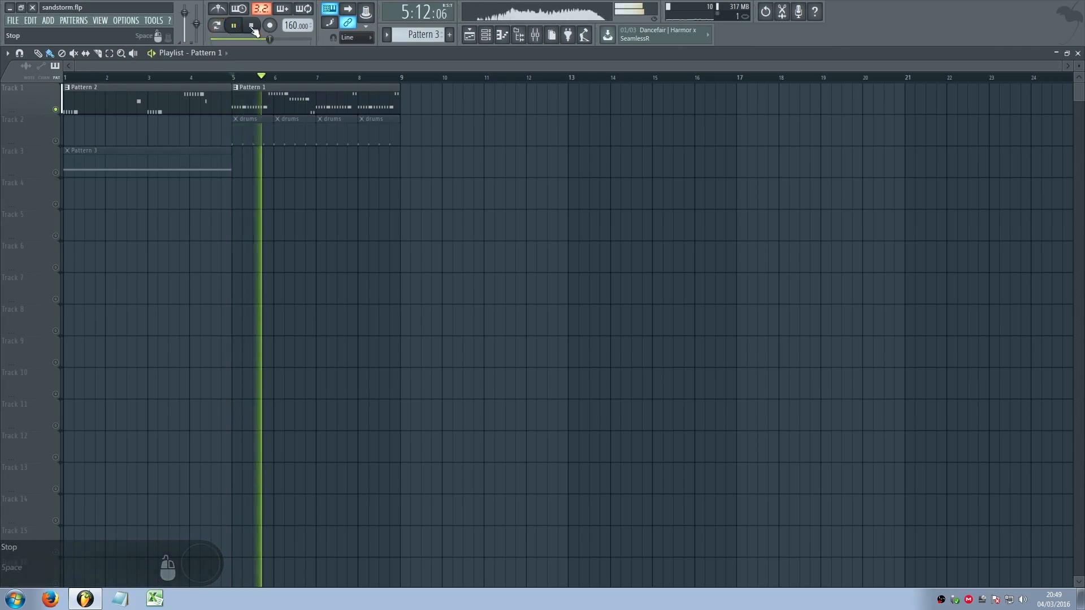
pyautogui.click(252, 26)
# Step: Close the playlist and start a new empty project
pyautogui.press('F5')
pyautogui.click(13, 21)
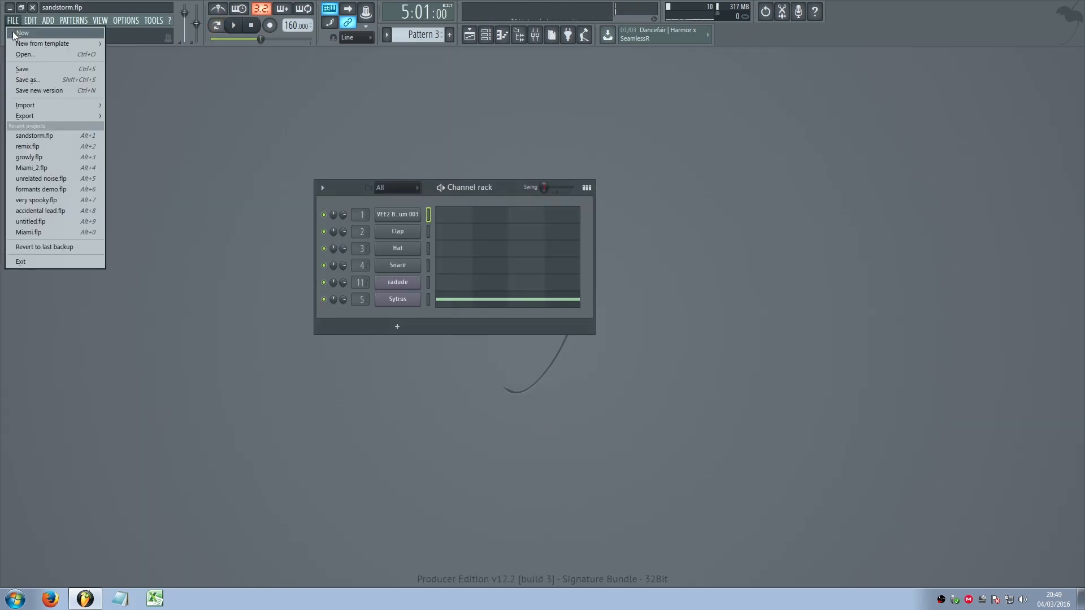
pyautogui.click(14, 35)
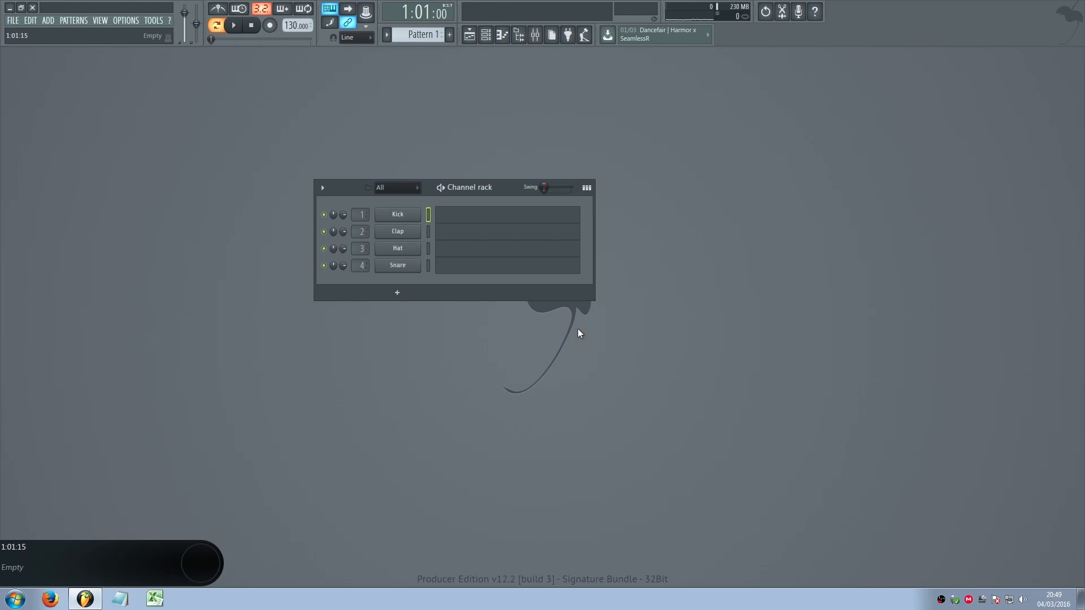